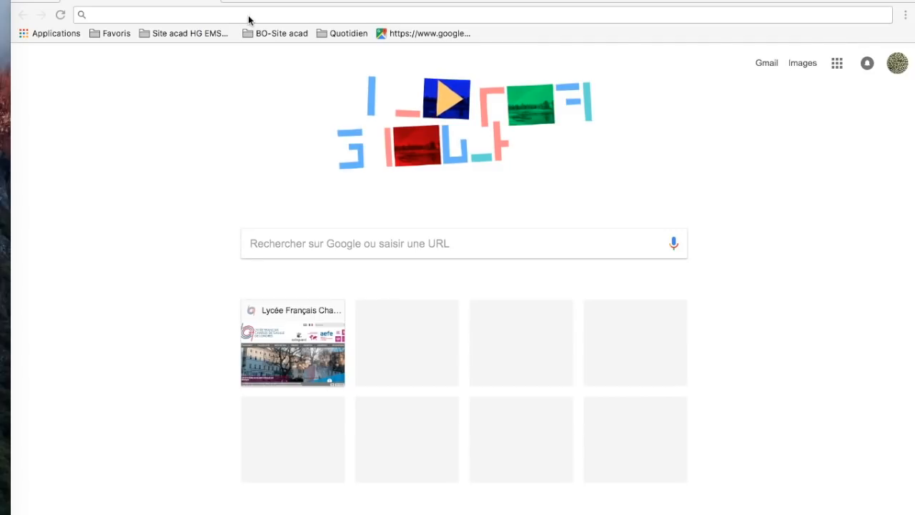
- Find Google My Maps with a web search for "my maps" and create a new map there
click(248, 15)
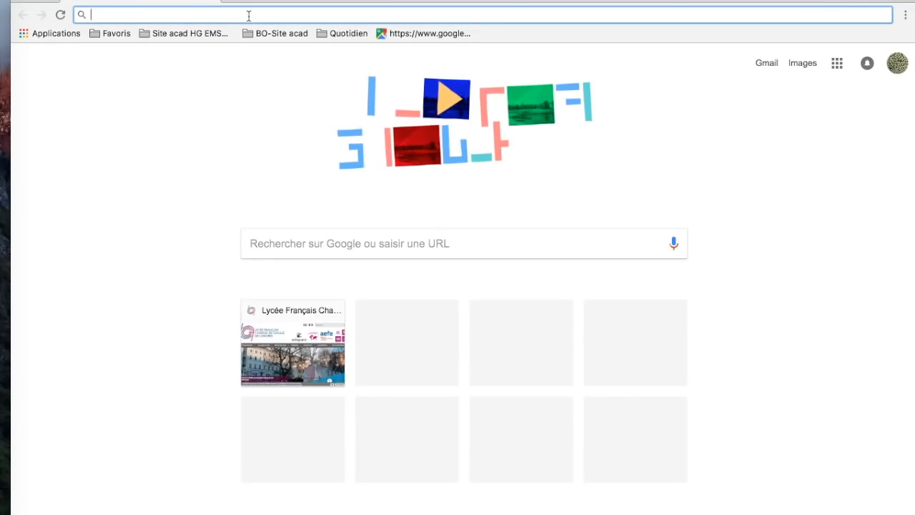
text(my)
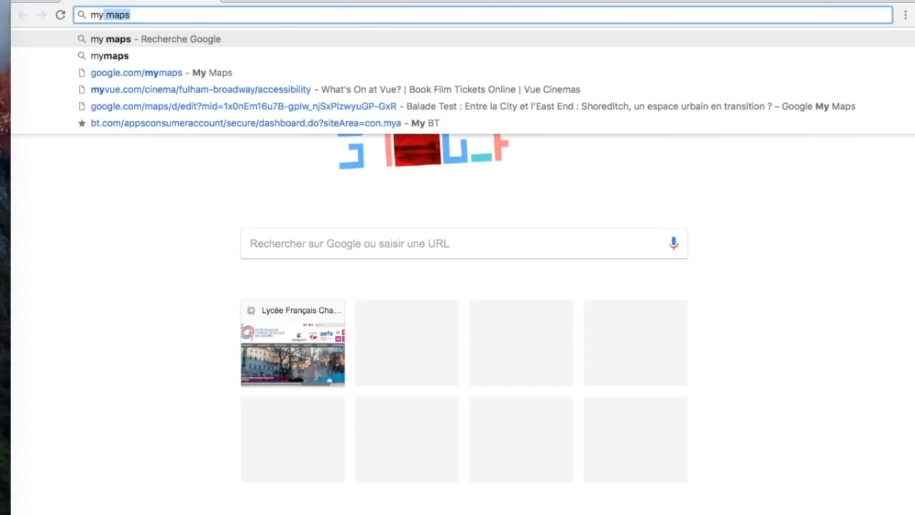
key(Return)
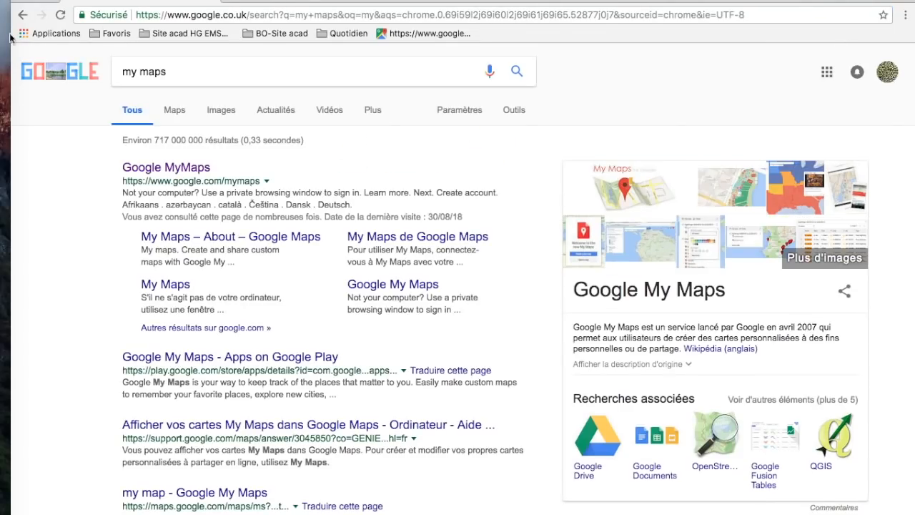
click(180, 171)
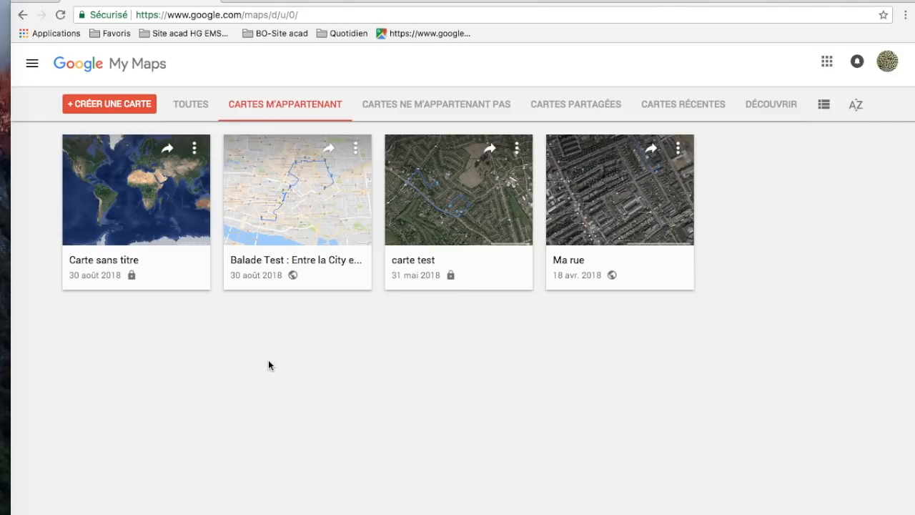
click(107, 105)
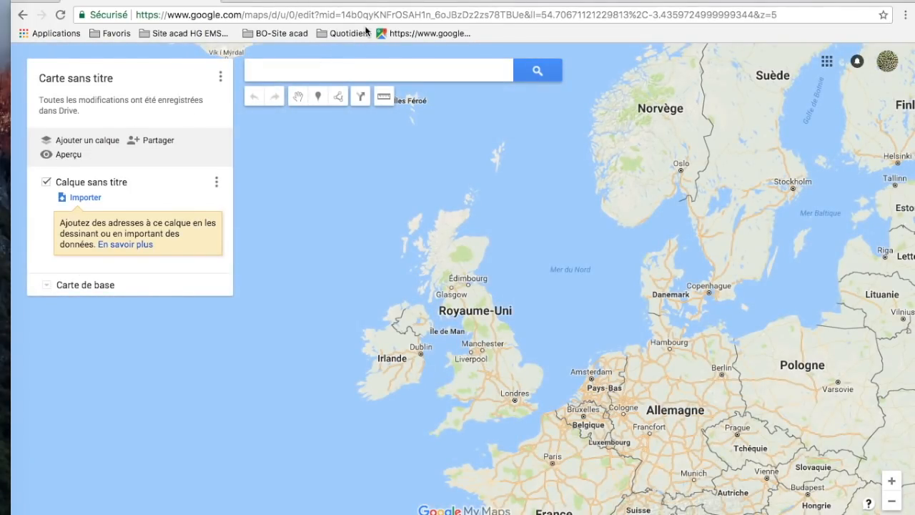
drag(627, 301, 479, 231)
drag(569, 279, 480, 219)
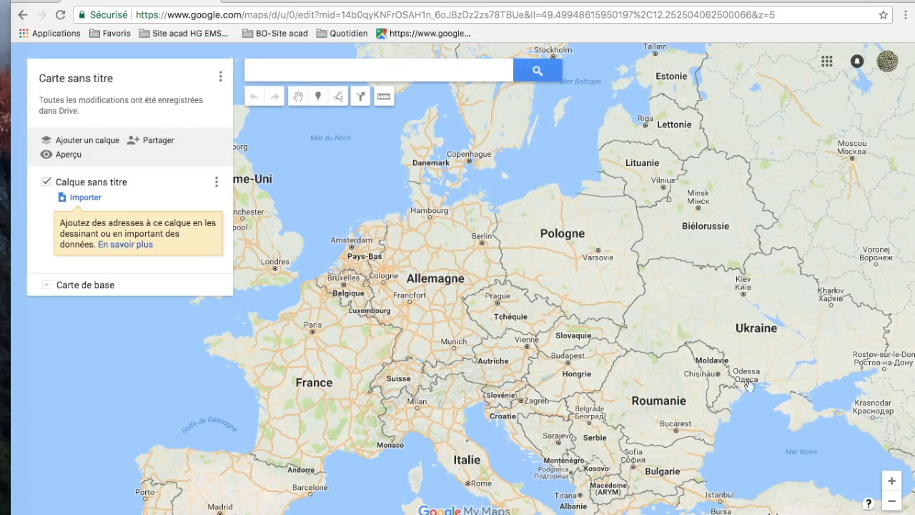
click(892, 504)
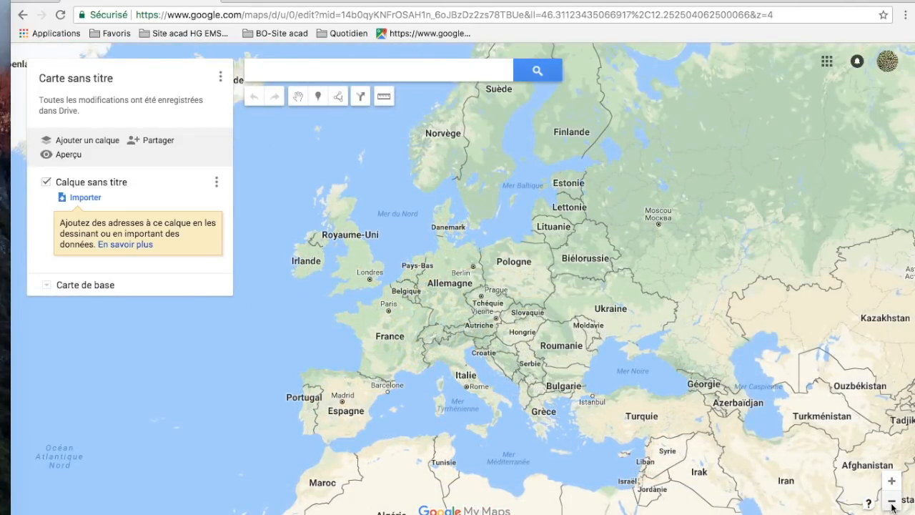
click(892, 481)
click(892, 481)
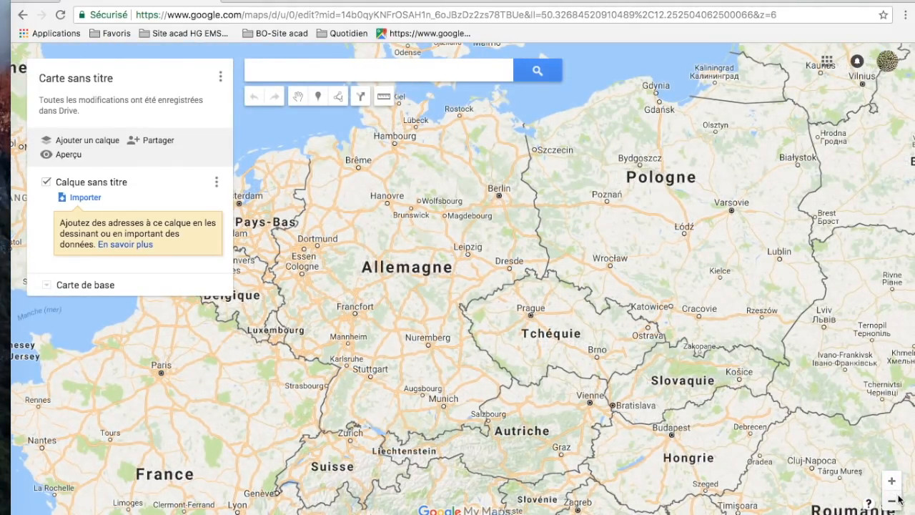
click(892, 502)
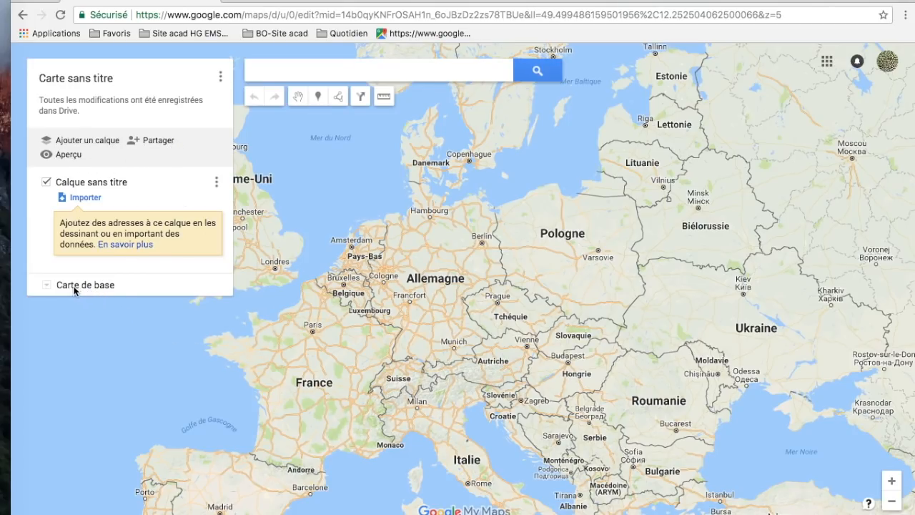
- Change the base map to satellite imagery and look at southern England around London
click(48, 286)
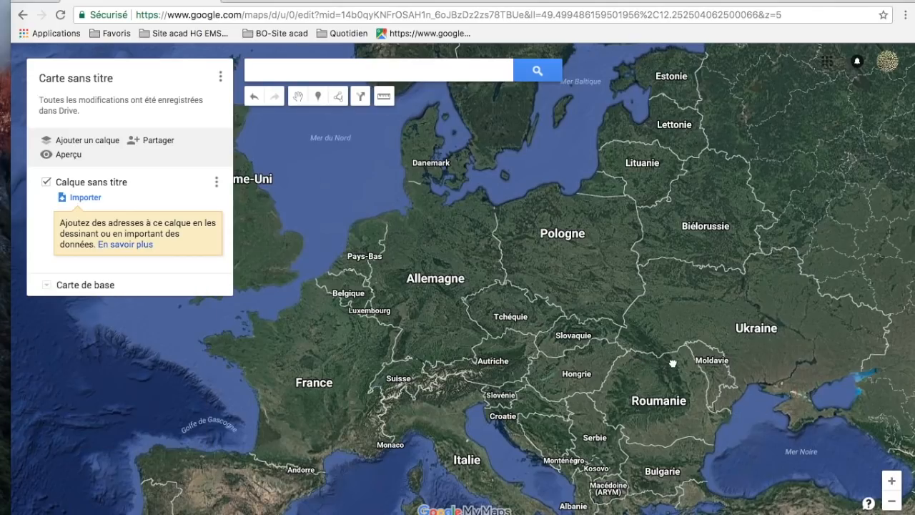
drag(673, 363, 830, 369)
drag(563, 264, 761, 344)
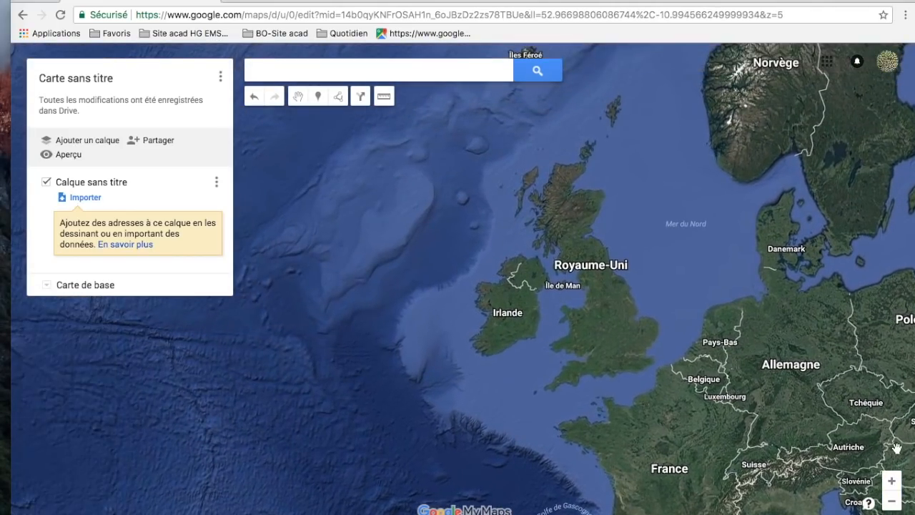
click(892, 482)
click(891, 482)
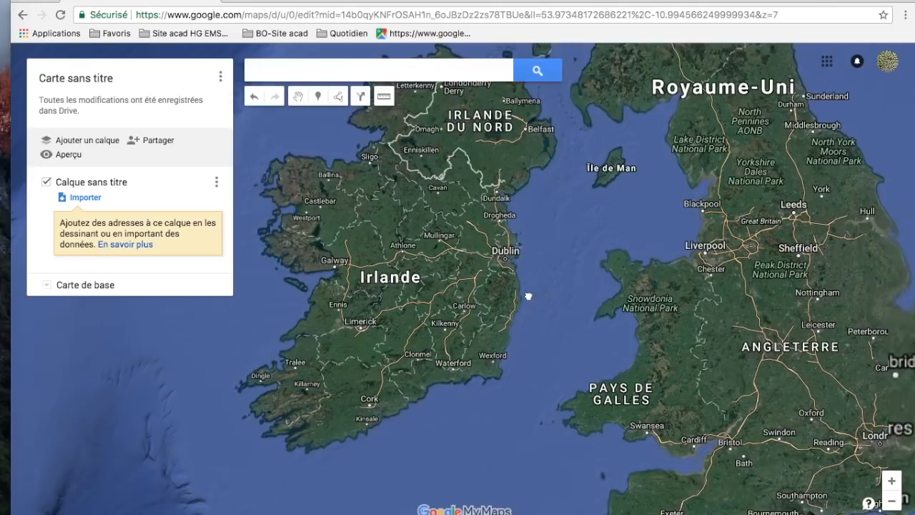
drag(539, 304, 468, 255)
drag(673, 285, 588, 324)
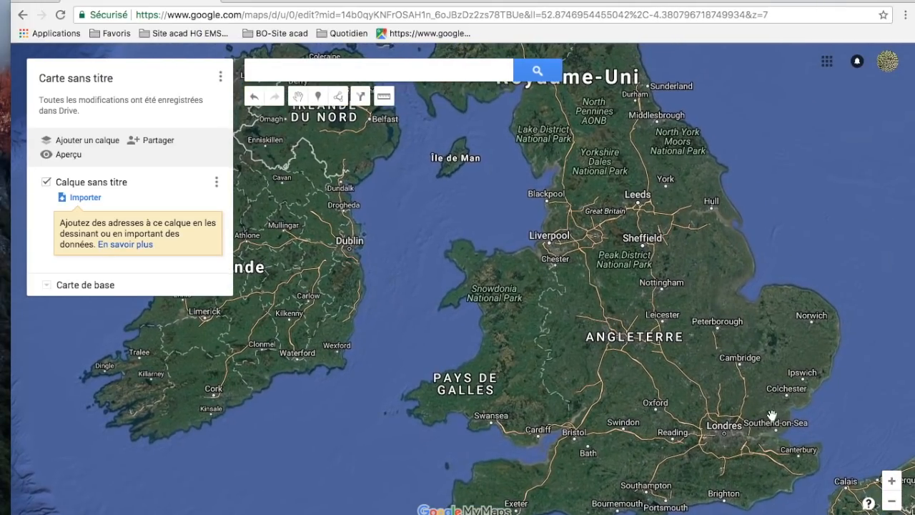
click(892, 480)
drag(830, 448, 584, 298)
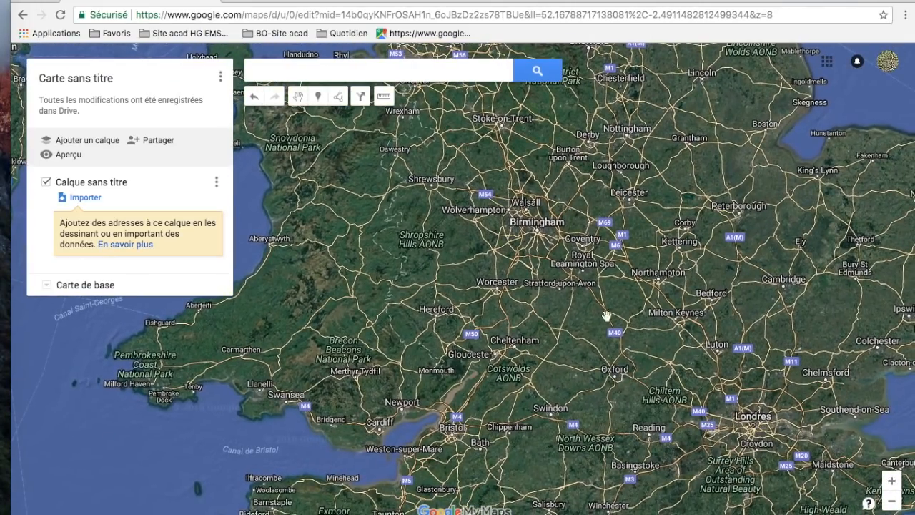
drag(699, 382, 583, 325)
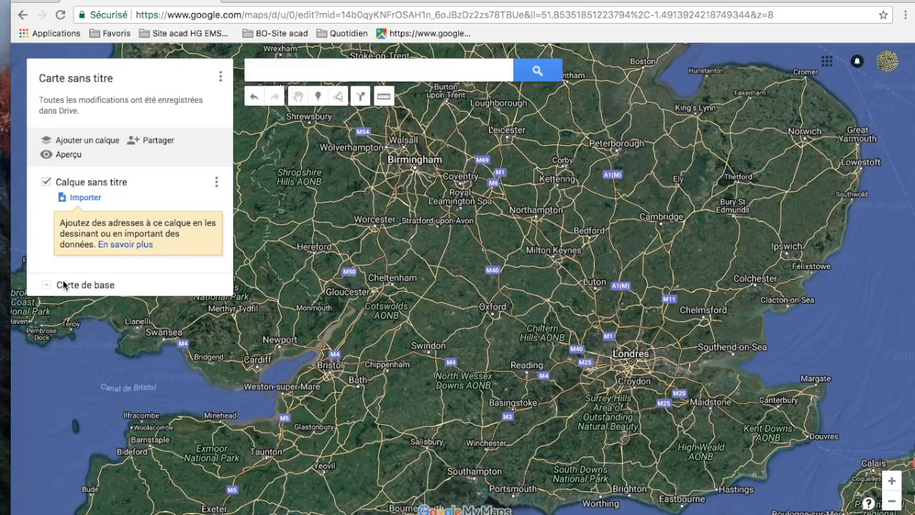
- Set the base map back to the standard road map style
click(46, 284)
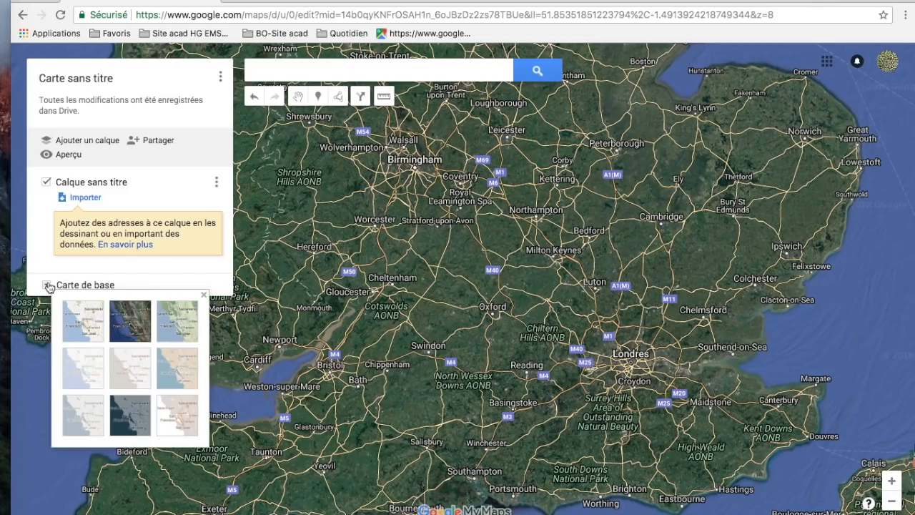
click(83, 327)
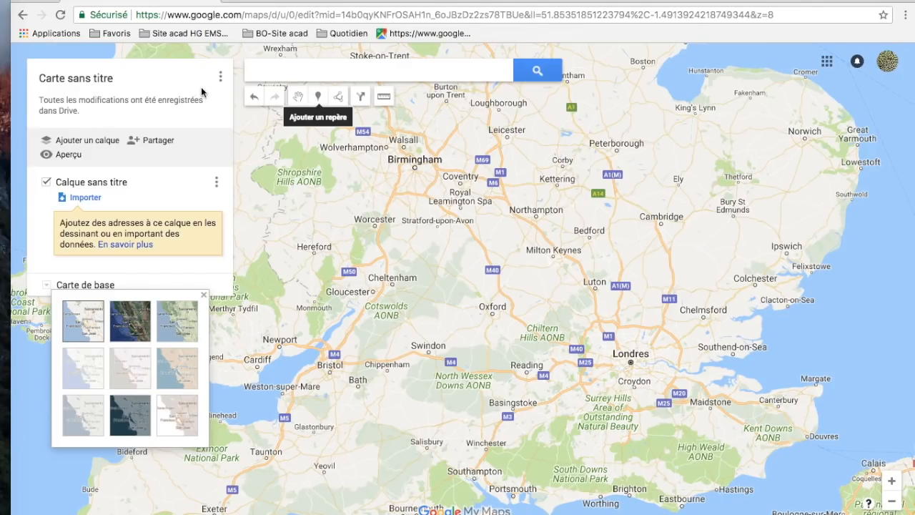
click(153, 78)
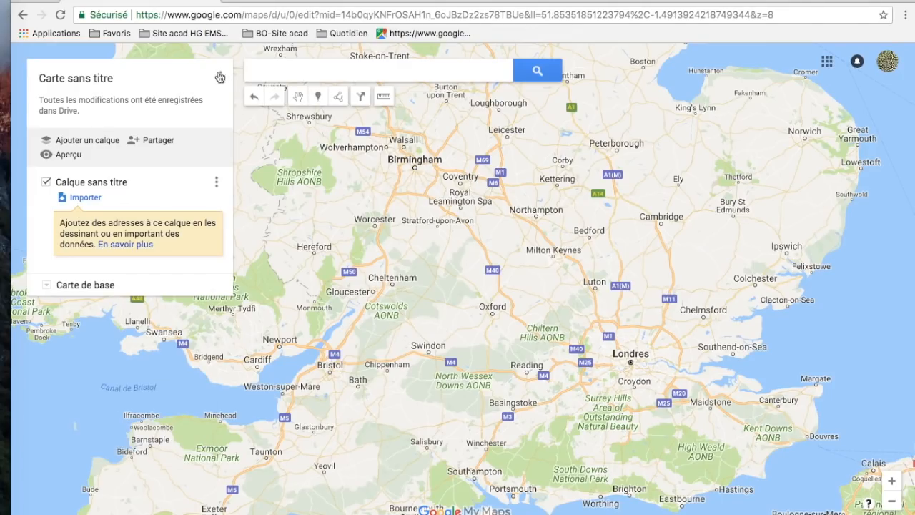
- Rename the untitled map as "Balade autour du lycée" and save the title
click(104, 78)
click(438, 265)
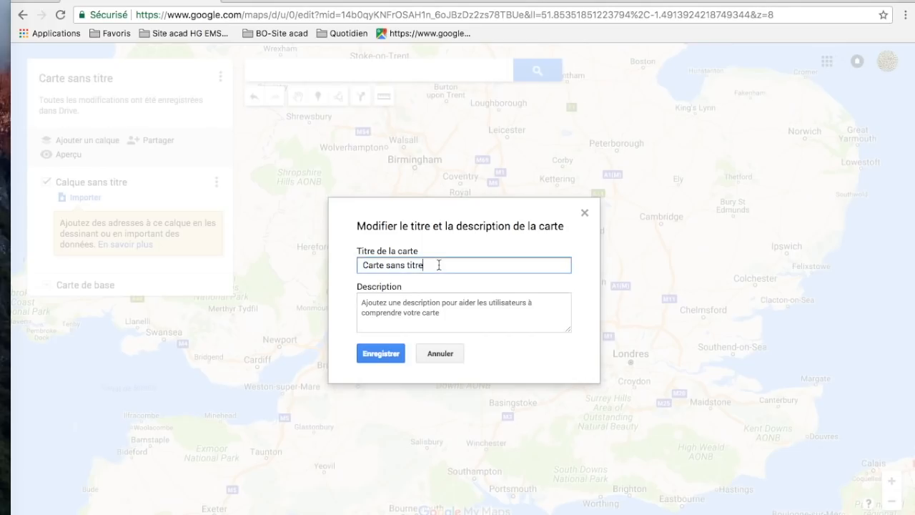
key(BackSpace)
key(BackSpace)
key(BackSpace)
key(BackSpace)
key(BackSpace)
key(BackSpace)
key(BackSpace)
key(BackSpace)
key(BackSpace)
key(BackSpace)
key(BackSpace)
key(BackSpace)
key(BackSpace)
key(BackSpace)
key(BackSpace)
key(BackSpace)
text(Balade autour de)
key(BackSpace)
text(u lycée)
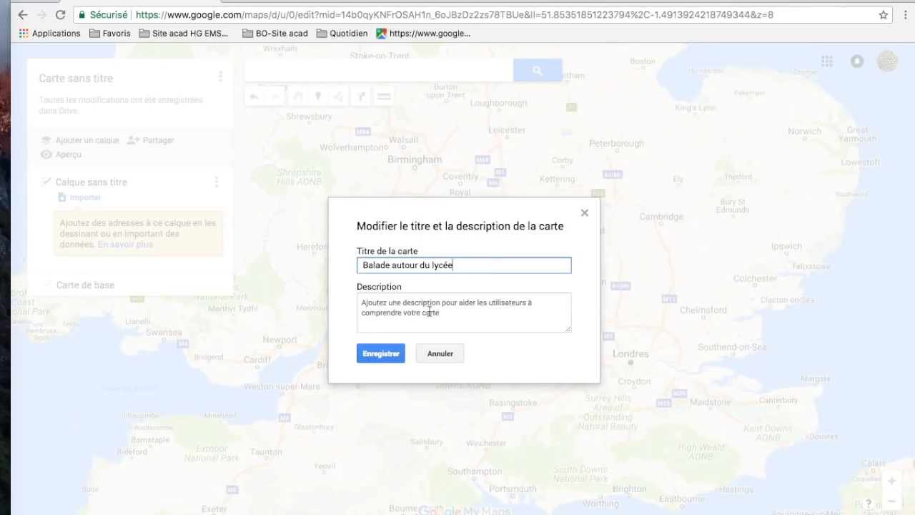
click(386, 355)
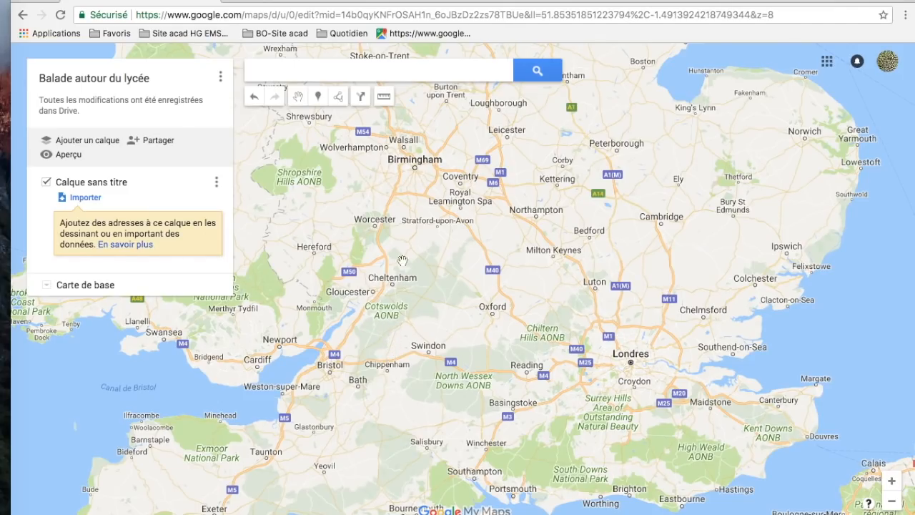
- Search the map for "lycée", choose Lycée français Charles de Gaulle de Londres and add it to the map
click(445, 75)
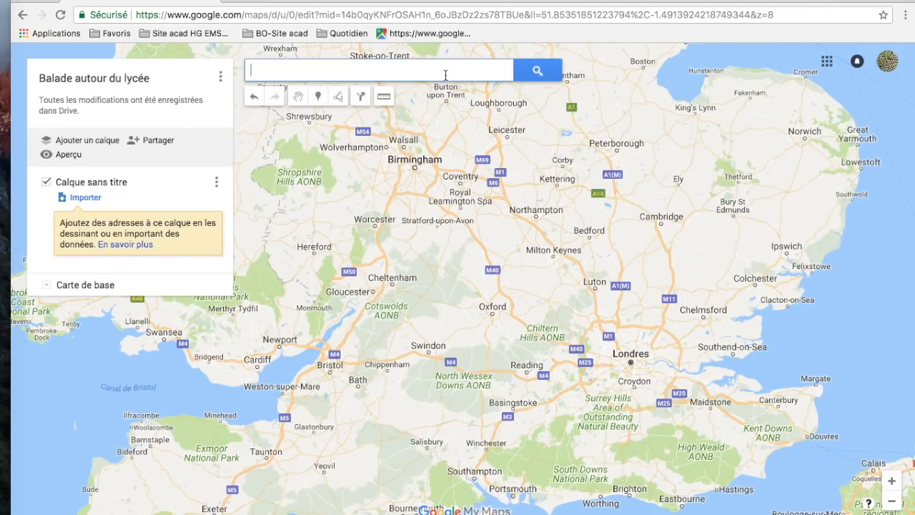
text(lycée)
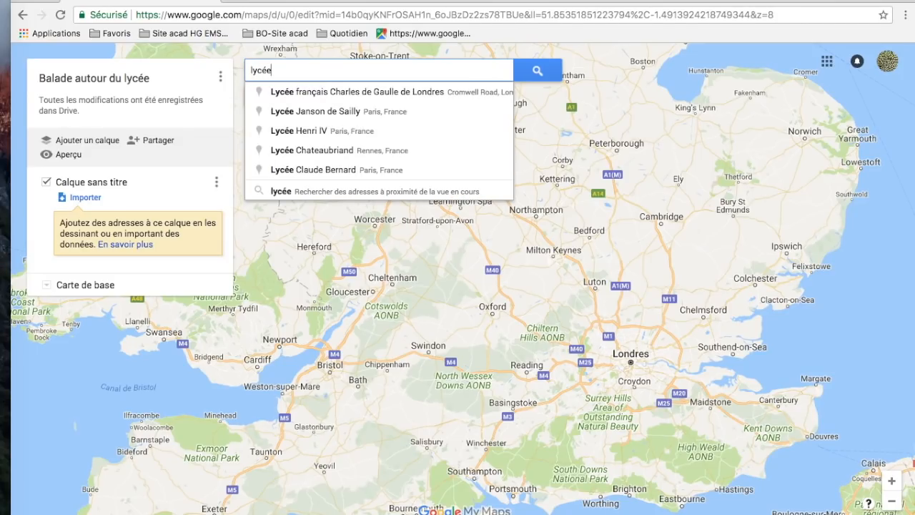
click(401, 91)
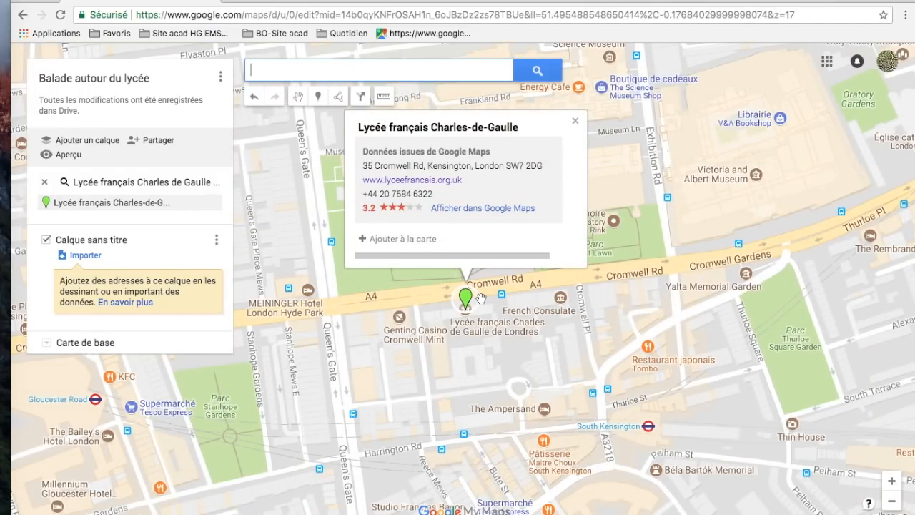
click(402, 242)
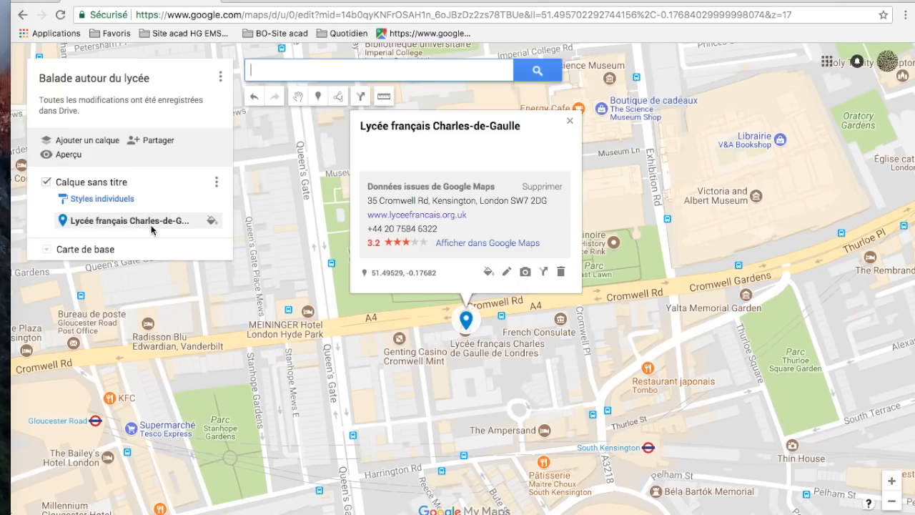
- Change the colour of the Lycée français Charles-de-Gaulle marker to yellow
click(489, 272)
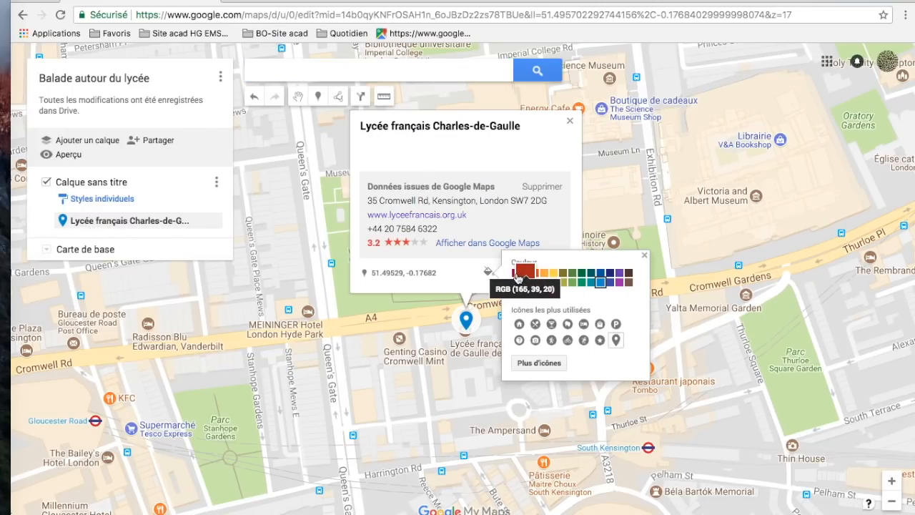
click(557, 278)
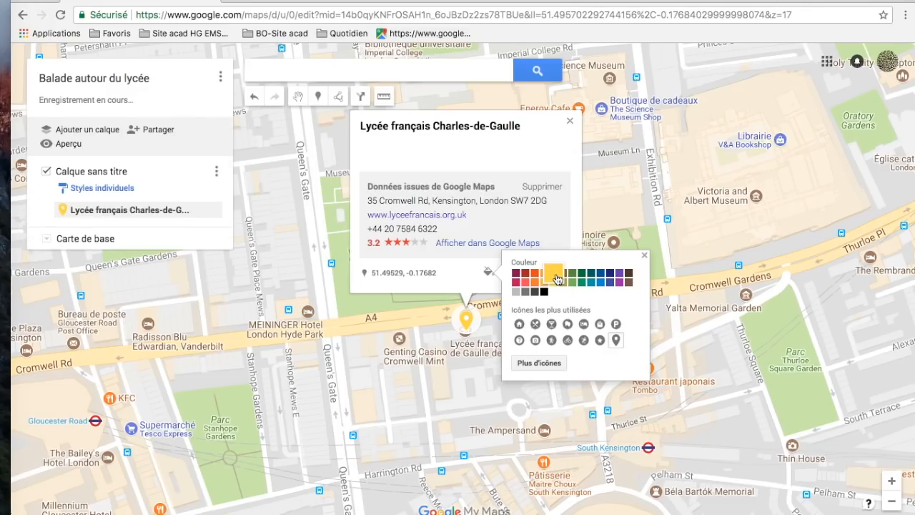
click(466, 273)
- Rename the lycée marker as "Départ de la balade" and save it
click(508, 273)
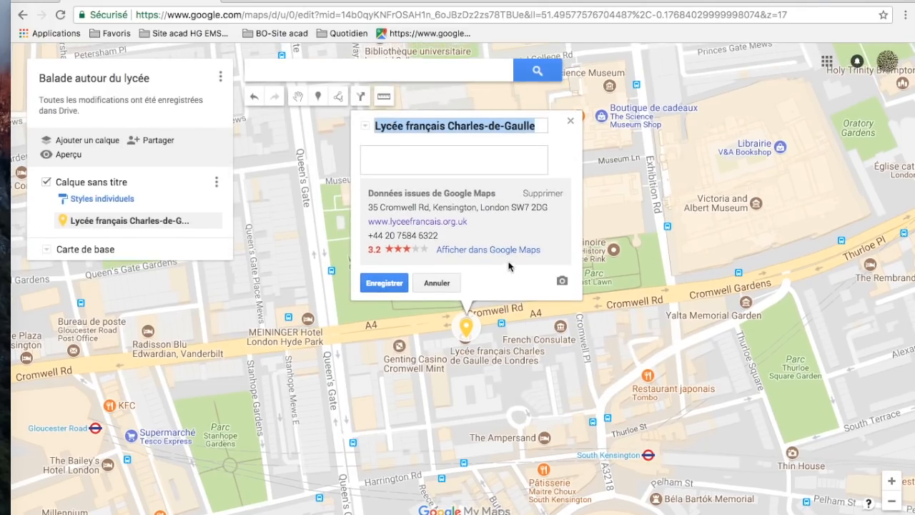
text(D)
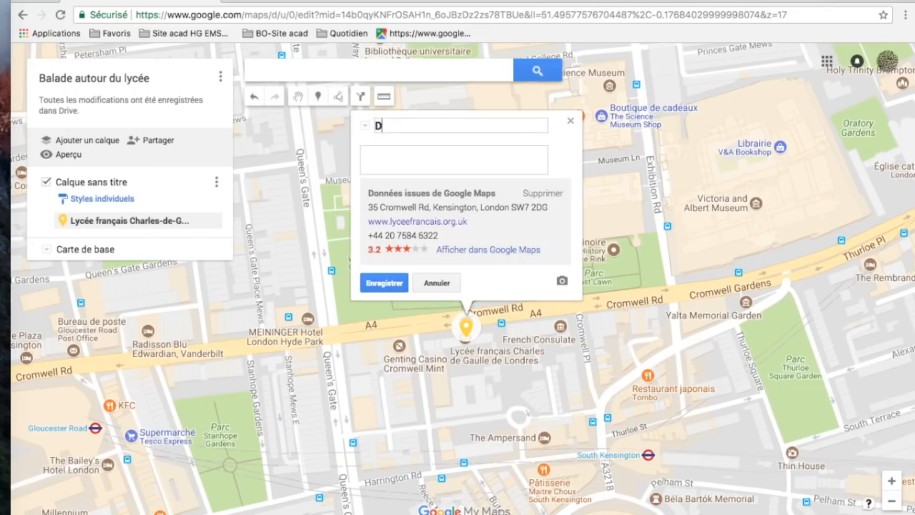
text(épart de la balade)
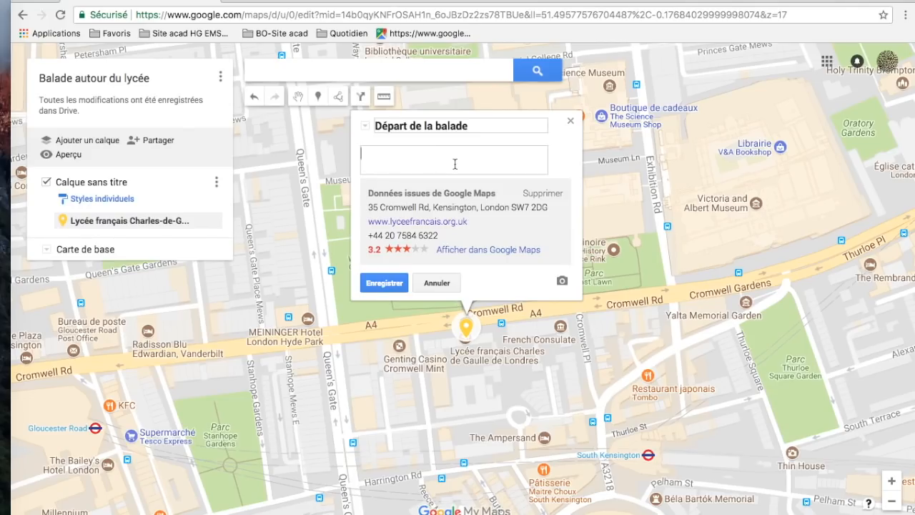
click(384, 283)
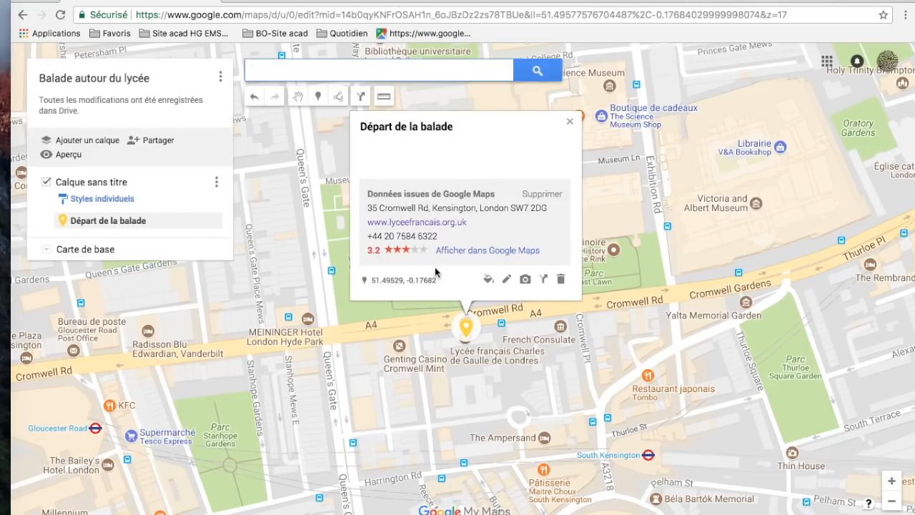
- Attach the desktop image "lycée charles de gaulle.jpeg" to the "Départ de la balade" marker, save it and close its card
click(525, 280)
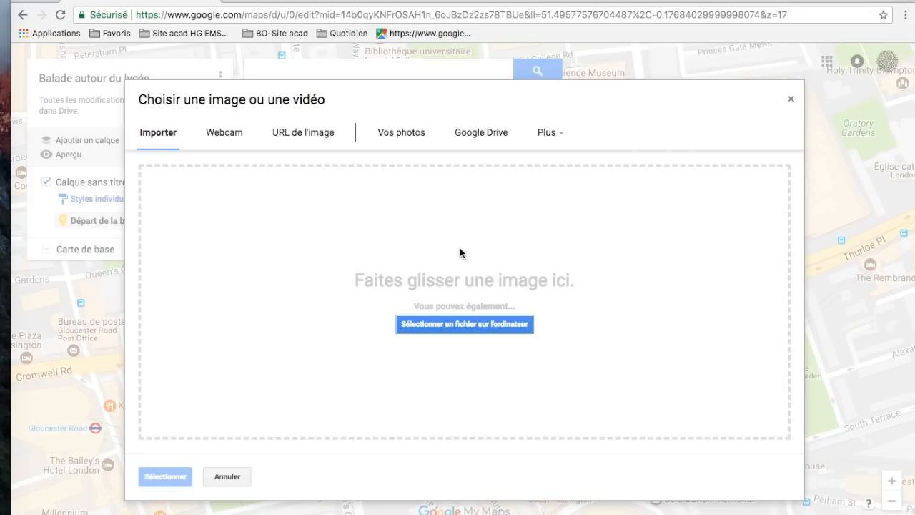
click(455, 326)
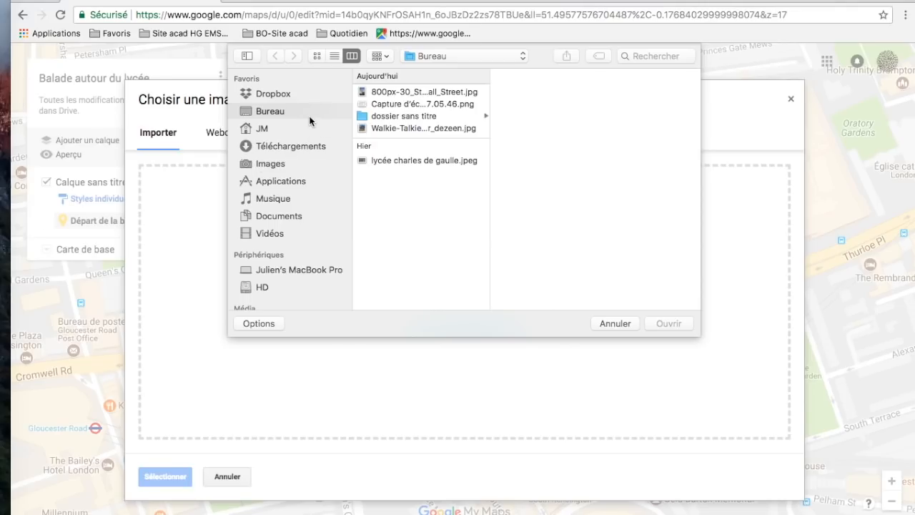
click(412, 105)
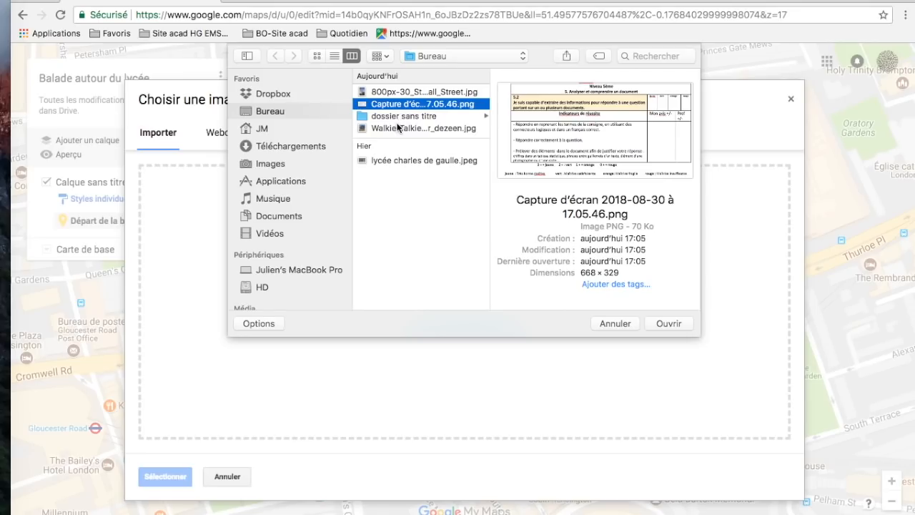
click(418, 128)
click(422, 90)
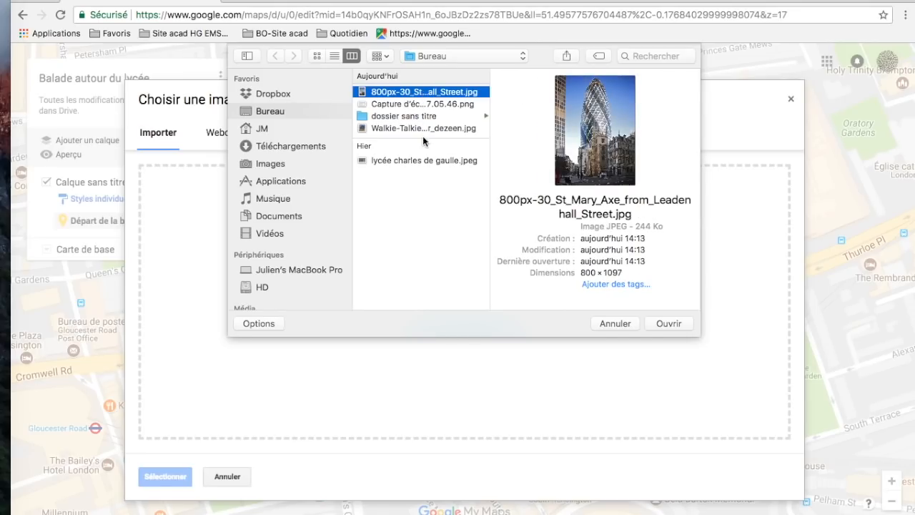
click(434, 163)
click(669, 323)
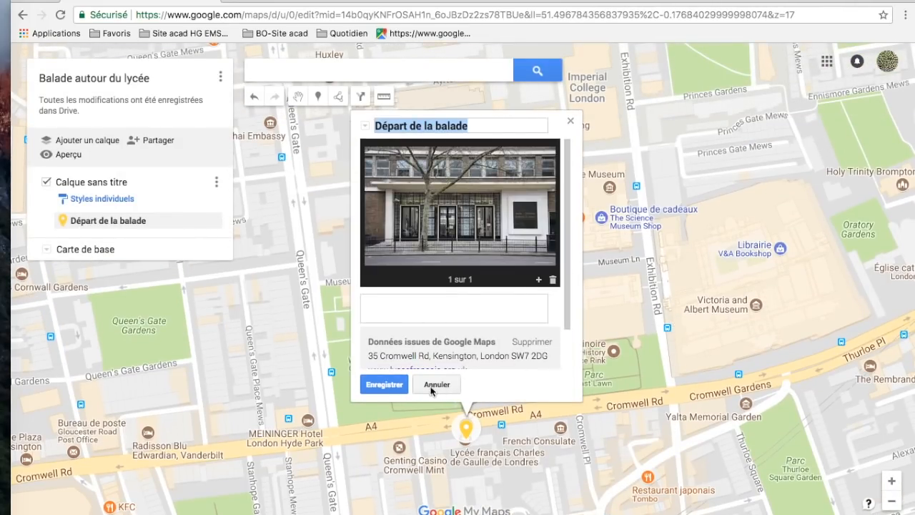
click(382, 384)
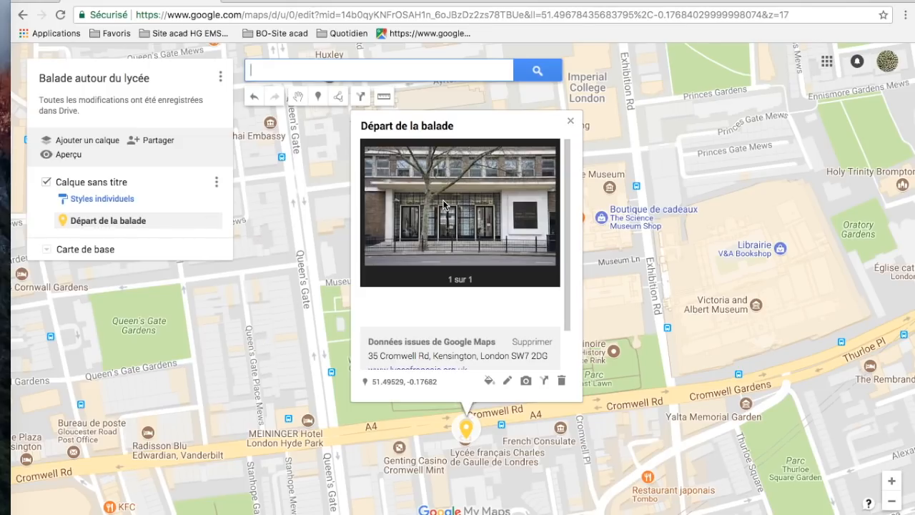
click(571, 124)
- Search the map for "station de south kensington" and add the South Kensington result to the map
drag(568, 268, 344, 251)
drag(593, 266, 556, 283)
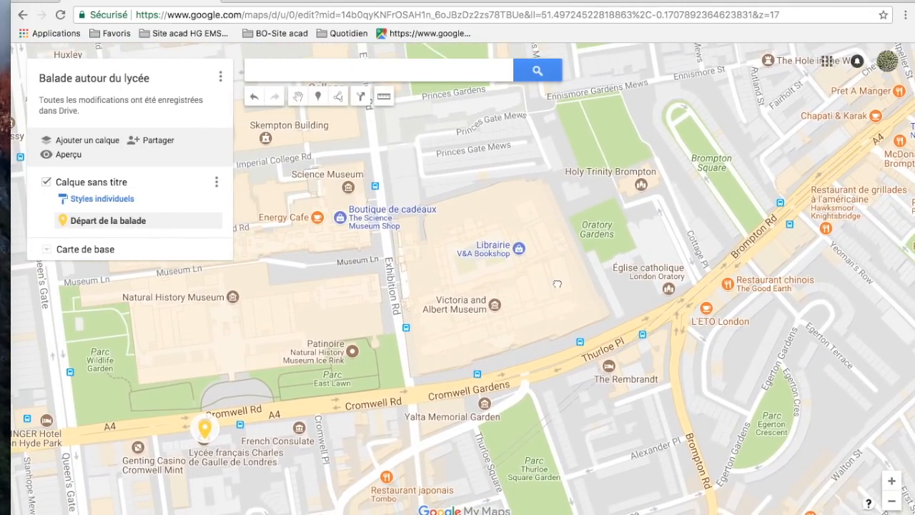
click(419, 72)
text(s)
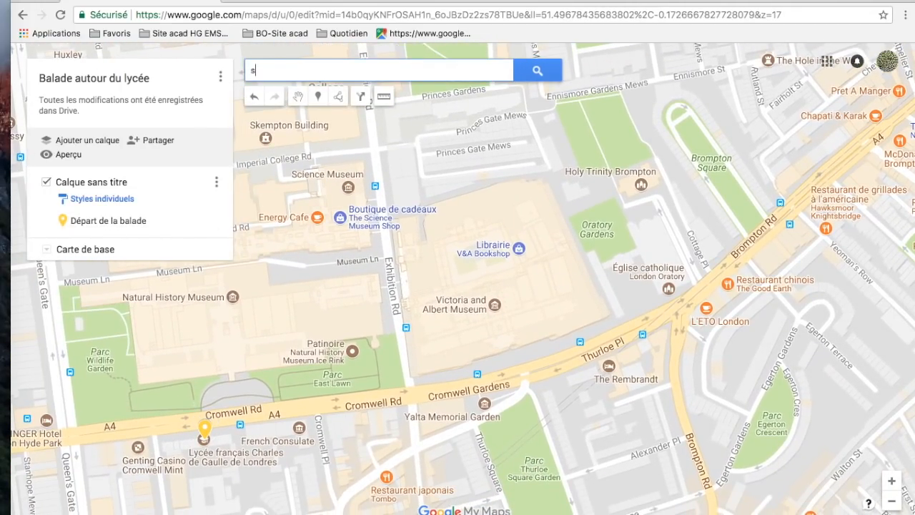
text(tation)
key(BackSpace)
text(n de south )
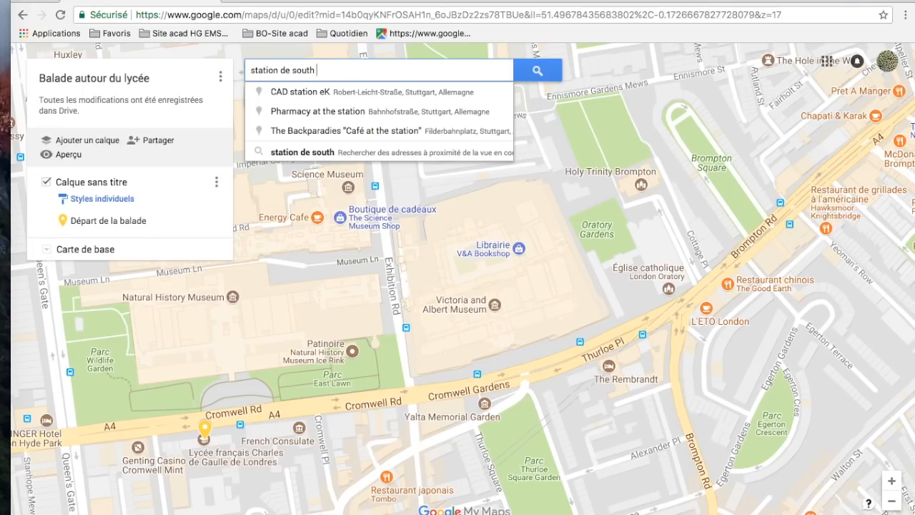
text(kensington)
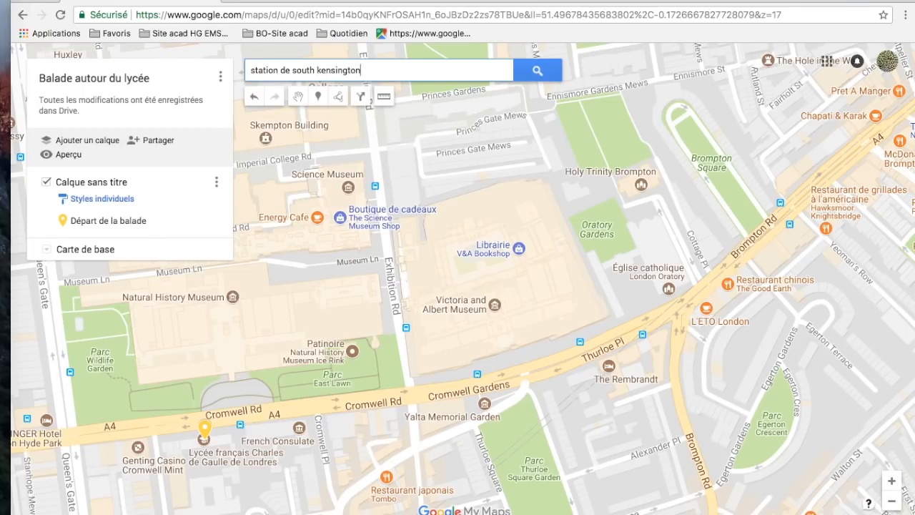
key(Return)
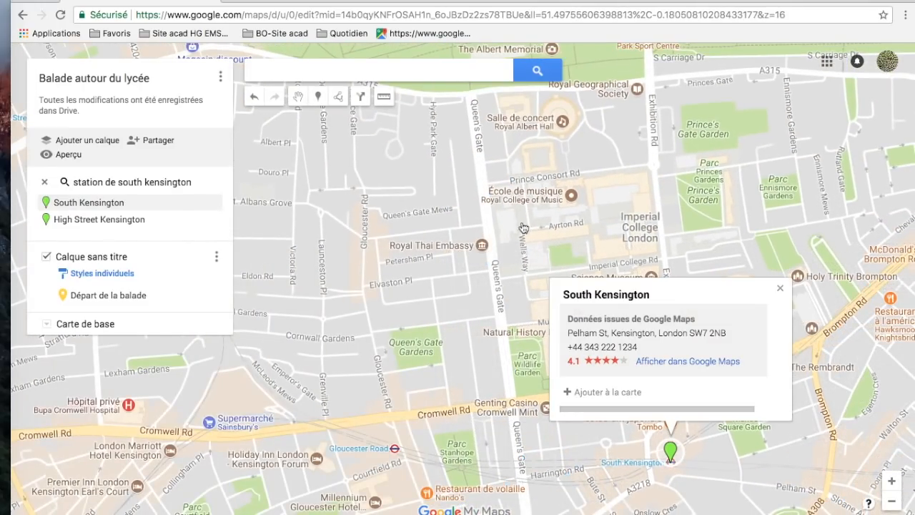
drag(442, 386, 316, 314)
drag(452, 448, 326, 395)
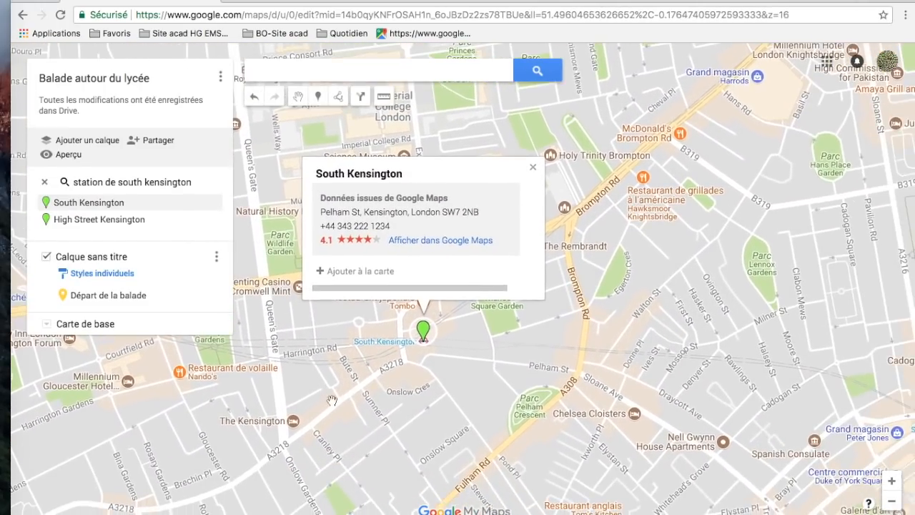
click(370, 272)
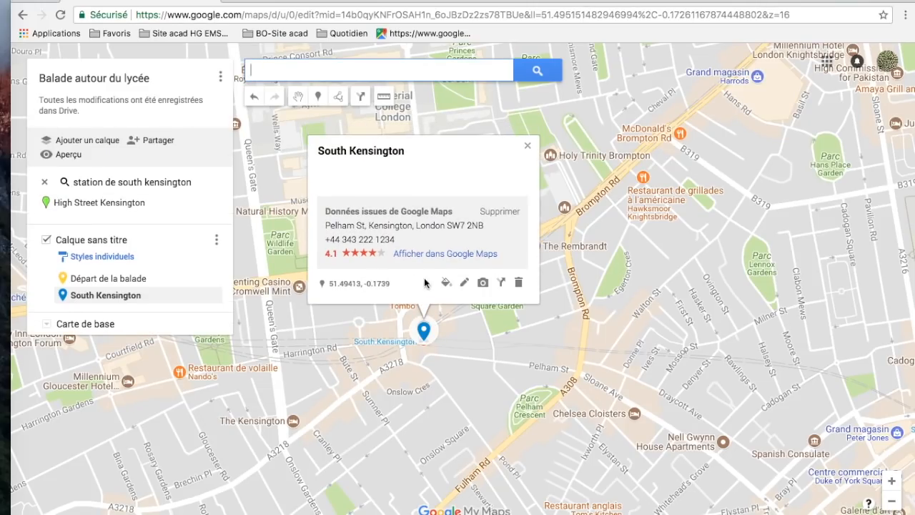
- Rename the South Kensington marker as "Le métro", save it and close its card
click(464, 283)
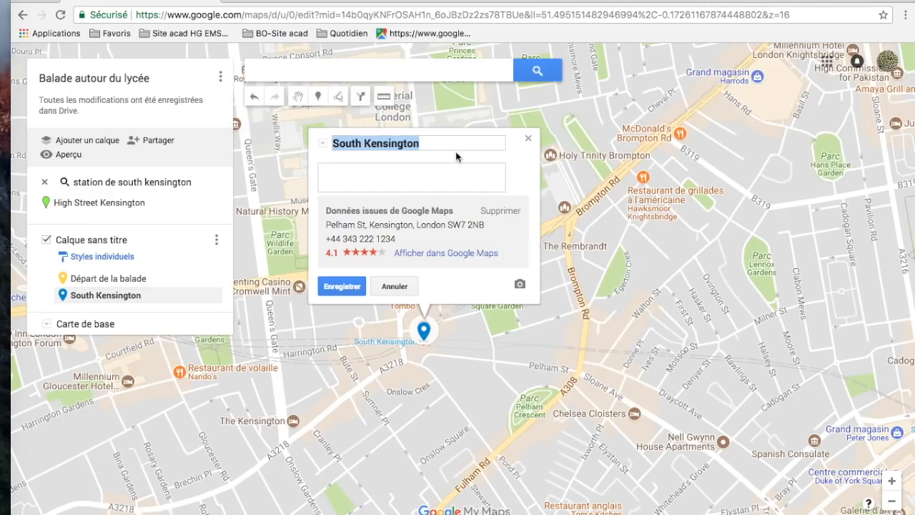
text(LE métro)
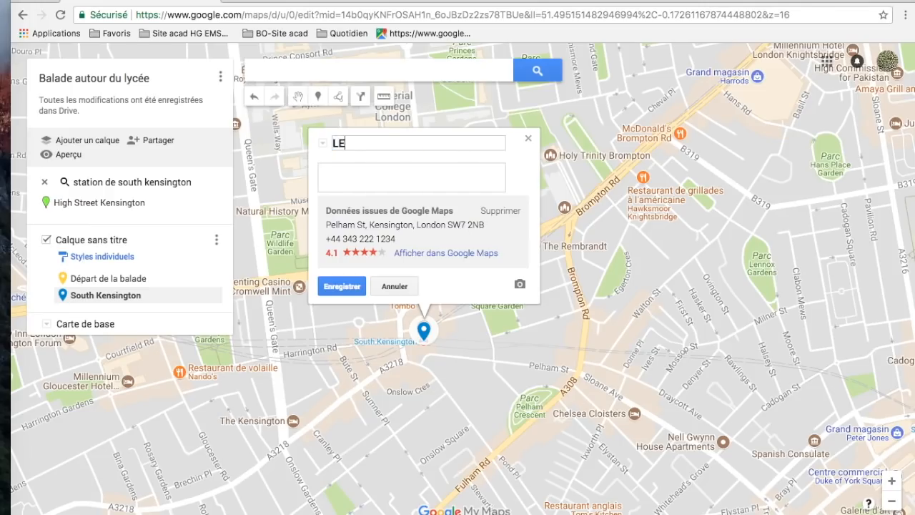
key(BackSpace)
key(BackSpace)
key(BackSpace)
key(BackSpace)
key(BackSpace)
text(e métro)
click(339, 287)
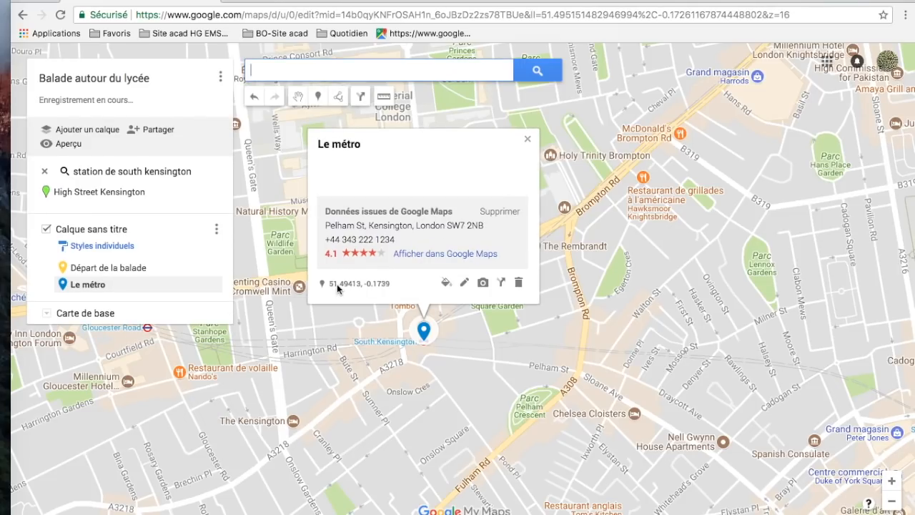
click(524, 141)
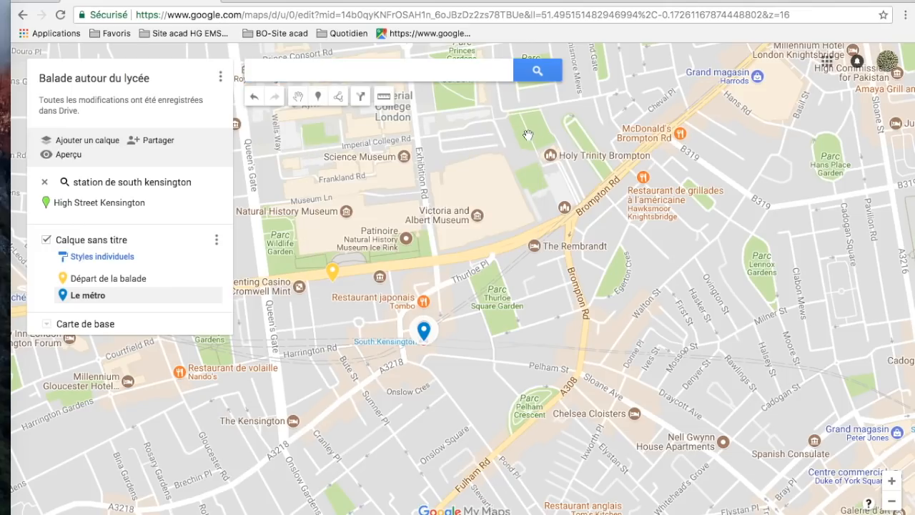
- Rename the untitled layer containing the two markers as "Se déplacer" and save the name
drag(480, 199, 621, 165)
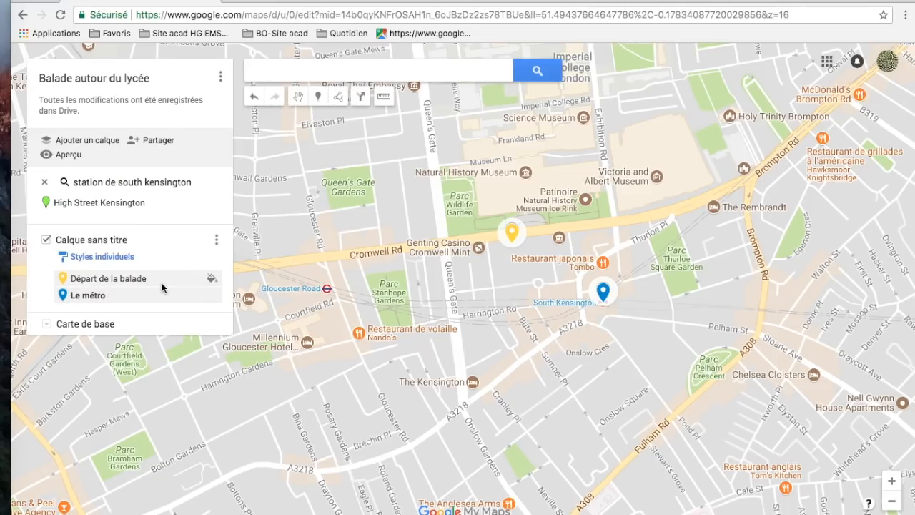
click(113, 239)
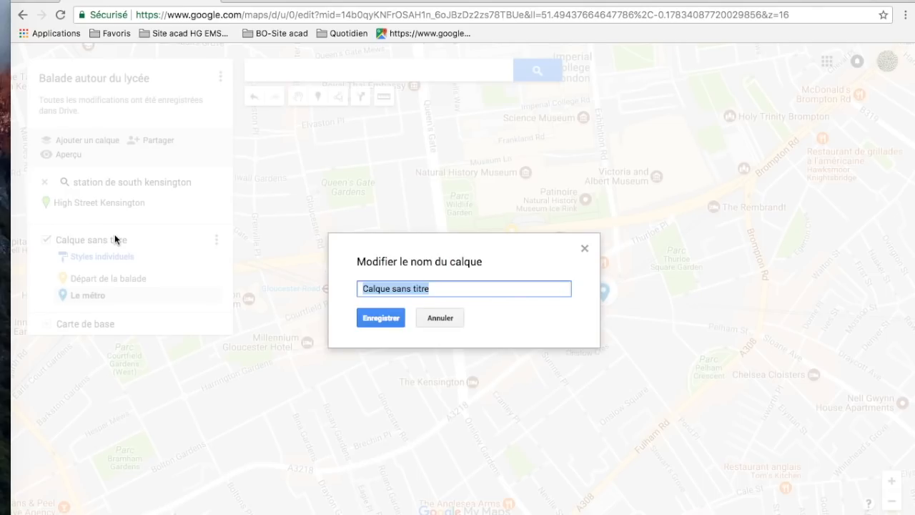
text(Se déplacer)
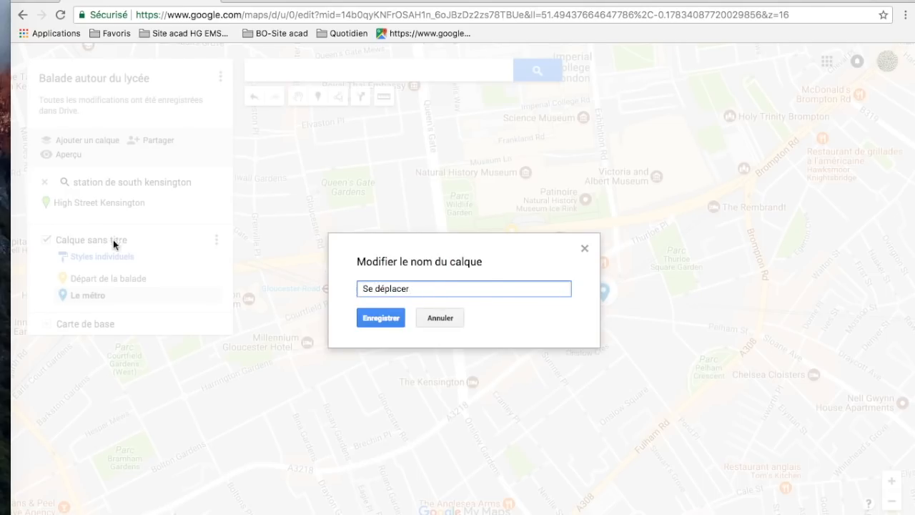
click(381, 318)
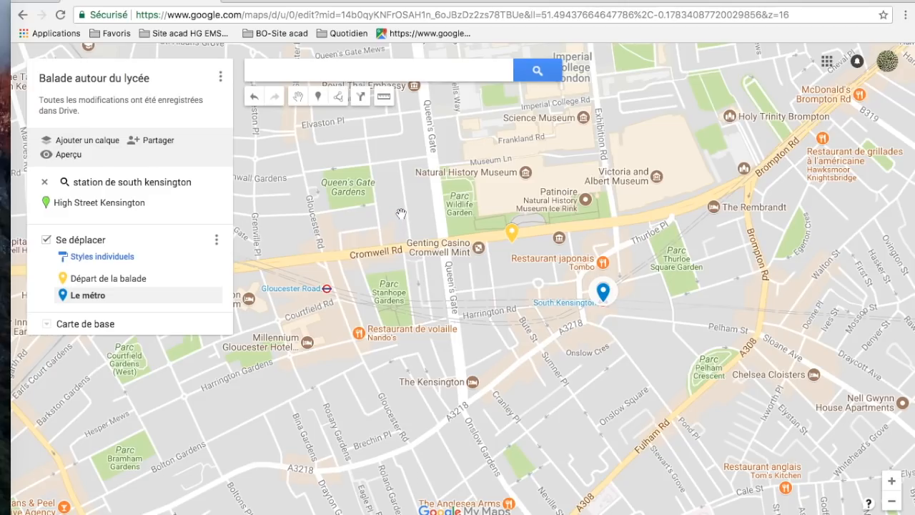
- Add a second layer to the map and name it "Les musées"
drag(400, 215, 381, 221)
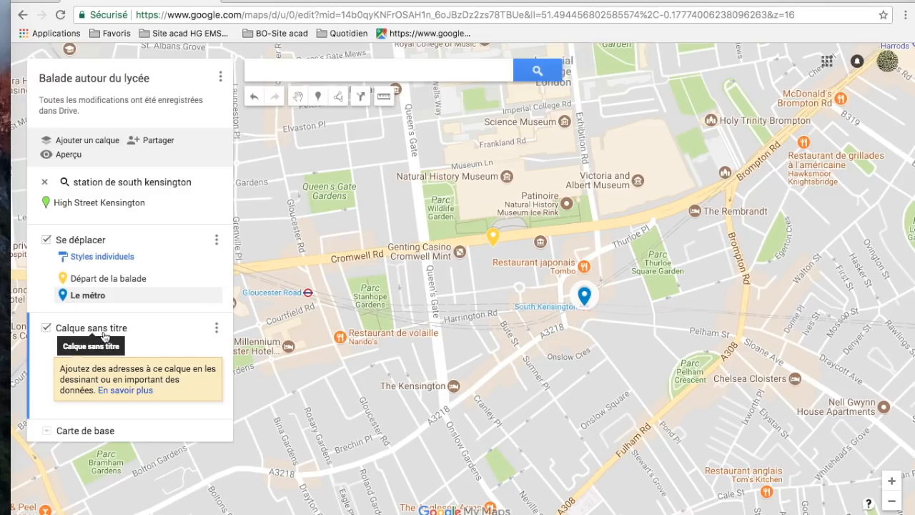
click(118, 331)
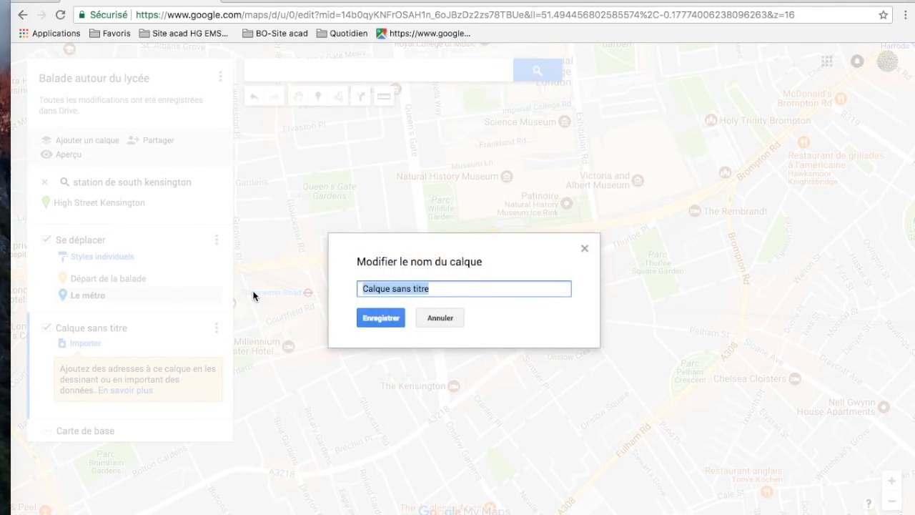
text(Les musées)
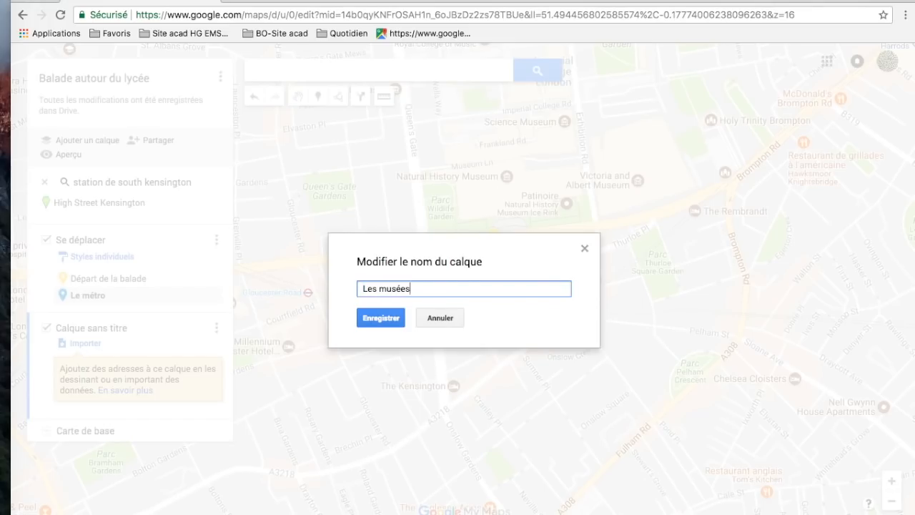
click(396, 320)
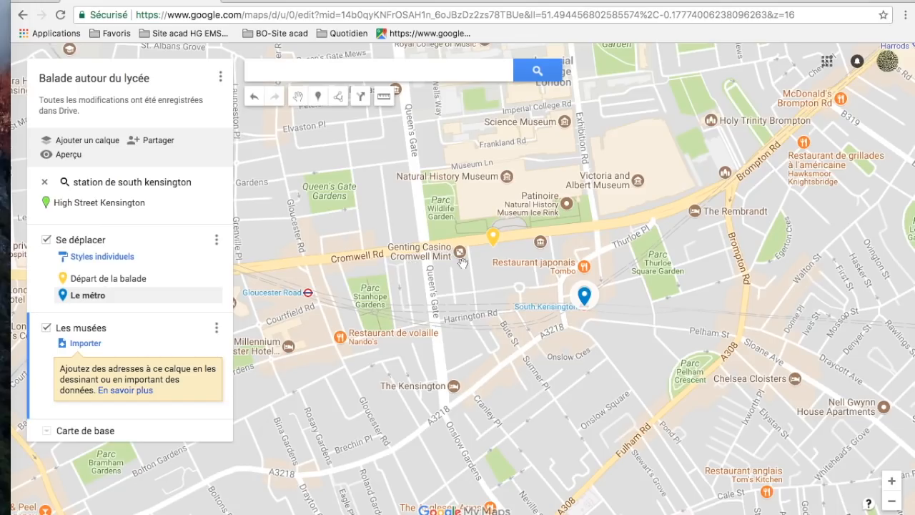
- Place a marker on the Natural History Museum in the "Les musées" layer, name it "Musée d'histoire naturelle" and save it
drag(679, 241, 627, 302)
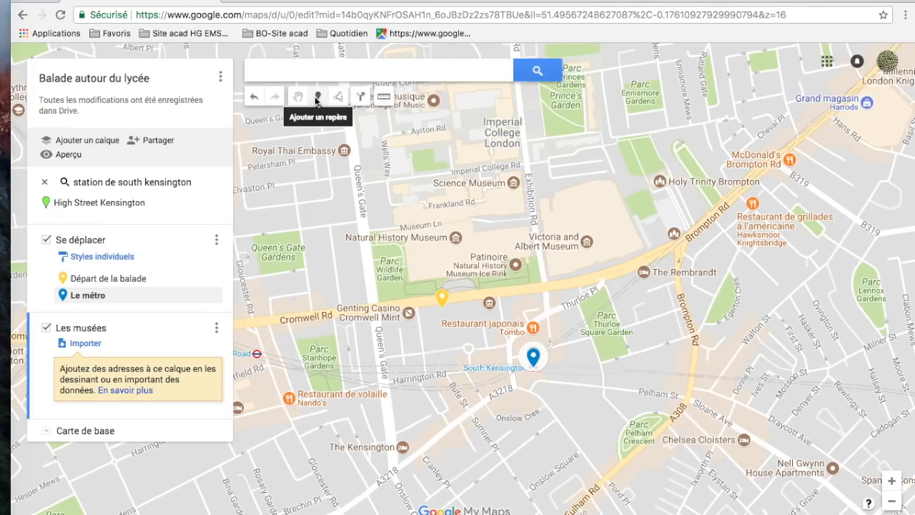
click(318, 102)
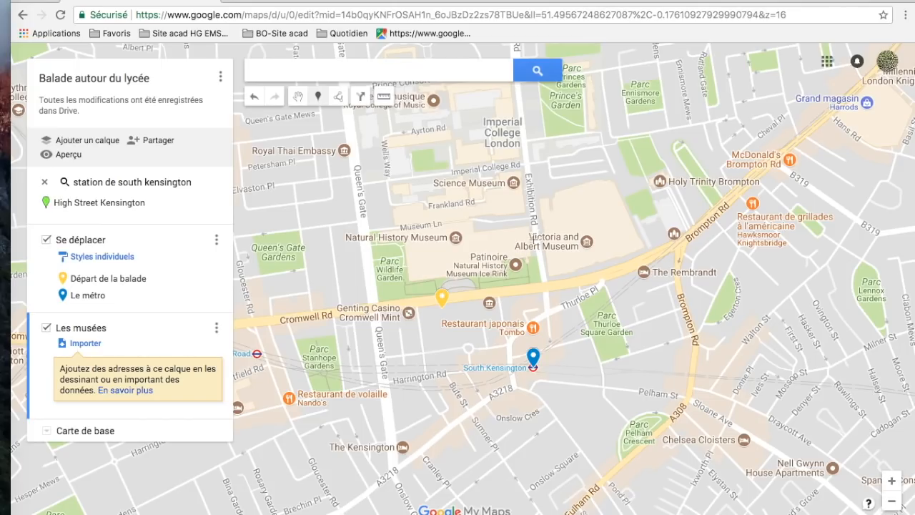
click(472, 248)
text(Musée d'his)
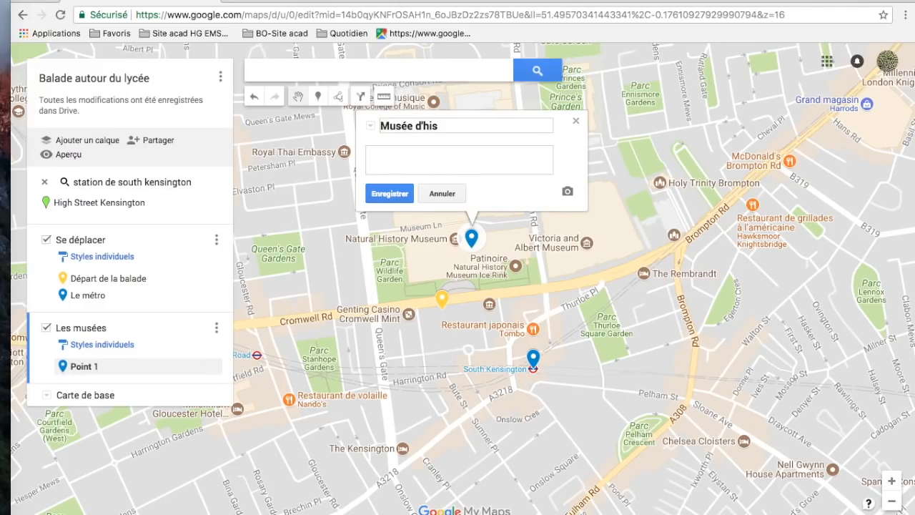
text(toire naturelle)
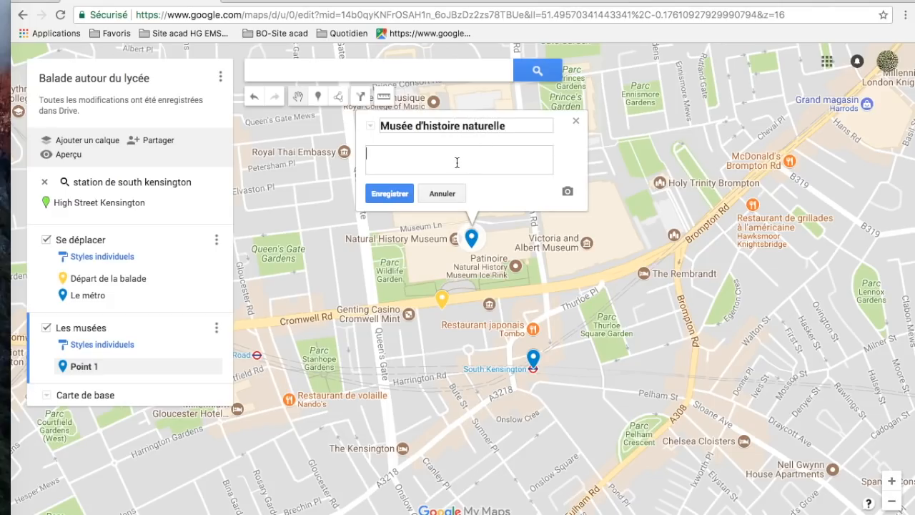
click(396, 194)
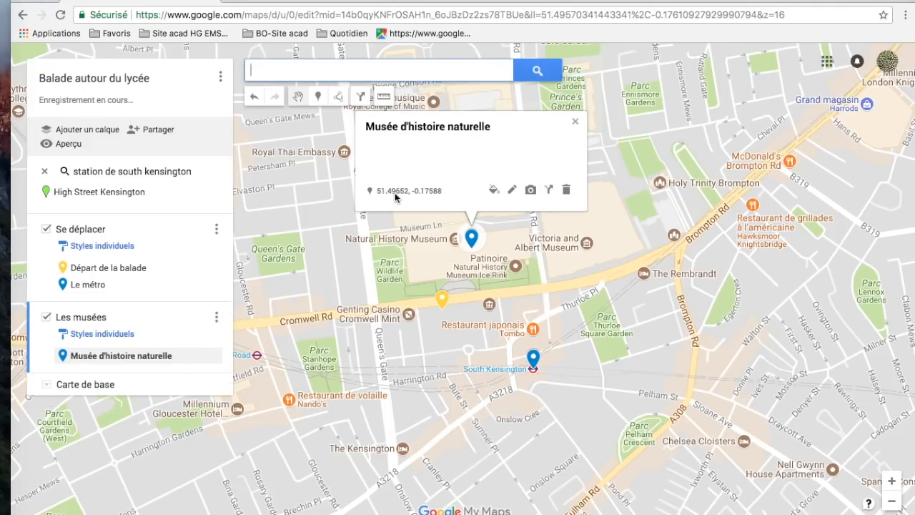
- Examine the image and video source options for the "Musée d'histoire naturelle" marker, including Google image search and YouTube, without adding any media
click(529, 190)
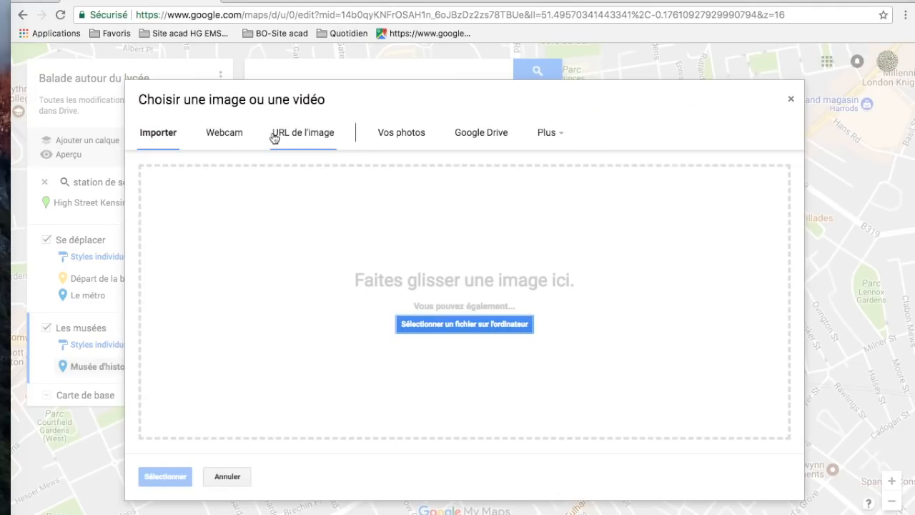
click(560, 138)
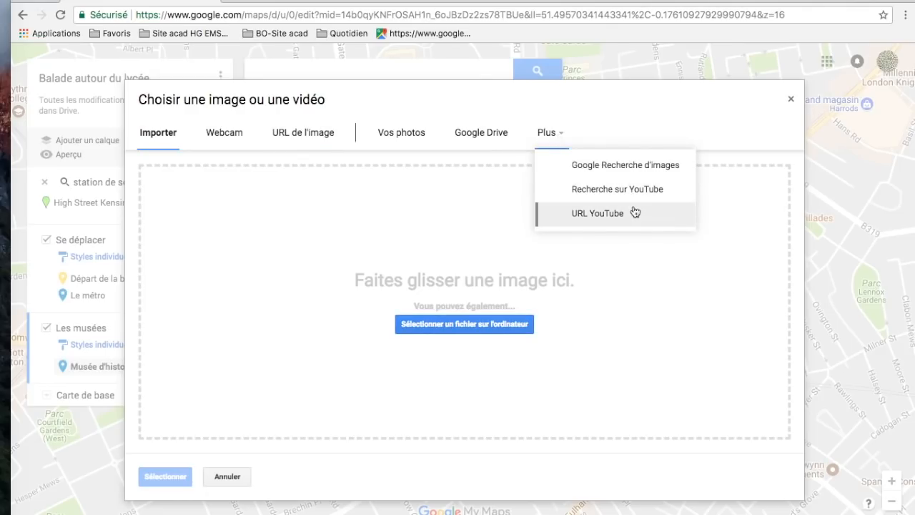
click(795, 98)
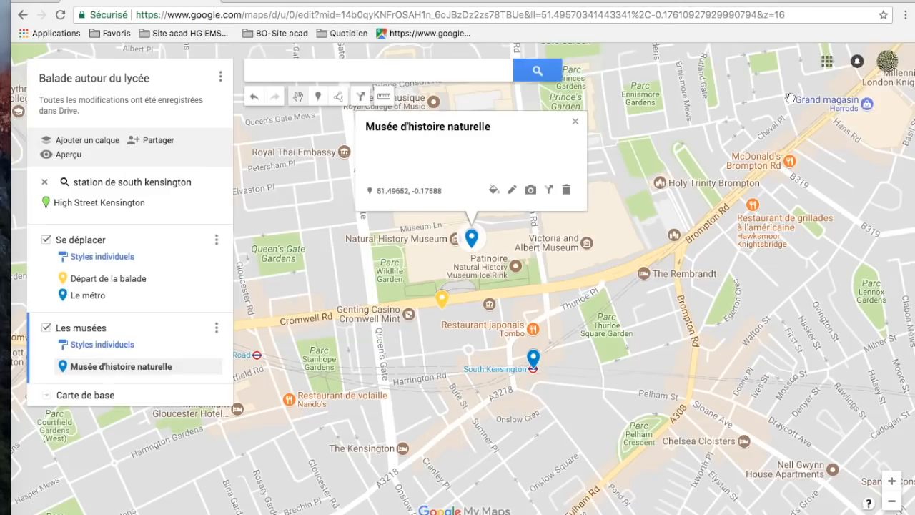
click(576, 123)
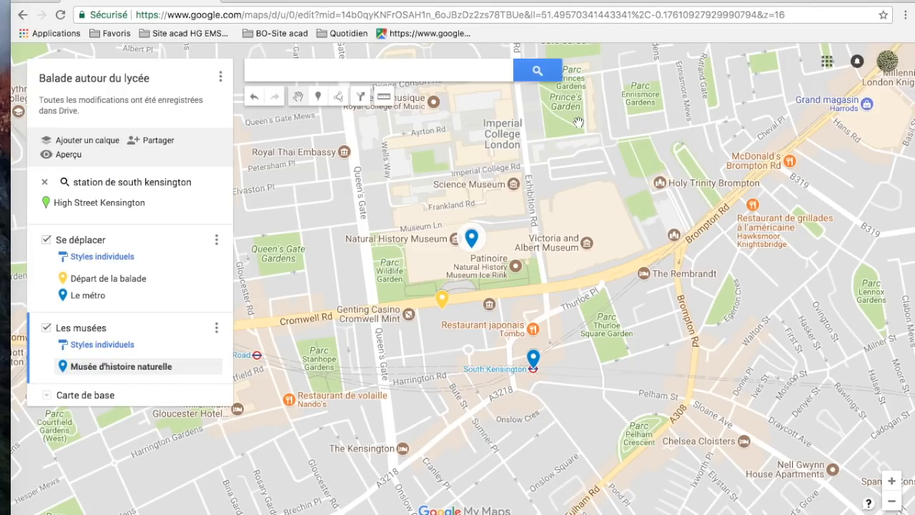
drag(575, 169, 504, 279)
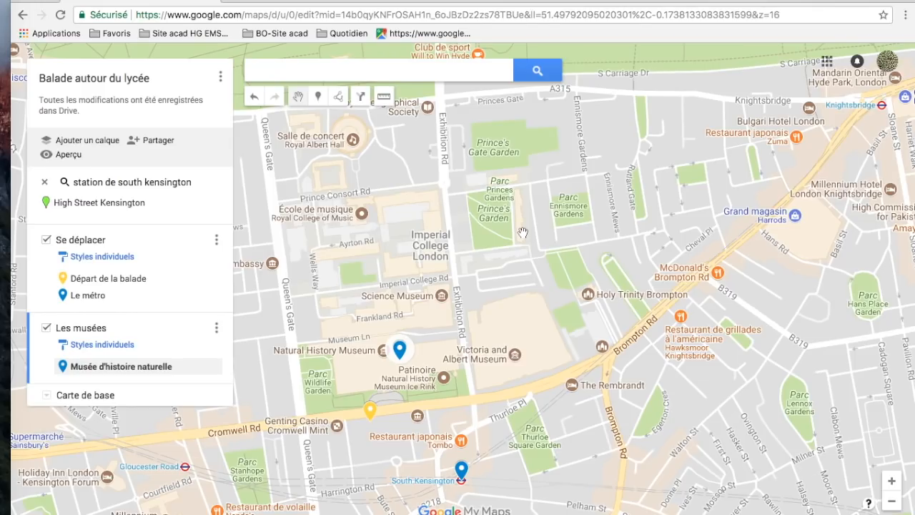
- Place a marker on the Serpentine Gallery in the "Les musées" layer, name it "Serpentine Gallery", save it and close its card
drag(522, 233, 482, 392)
drag(514, 267, 623, 322)
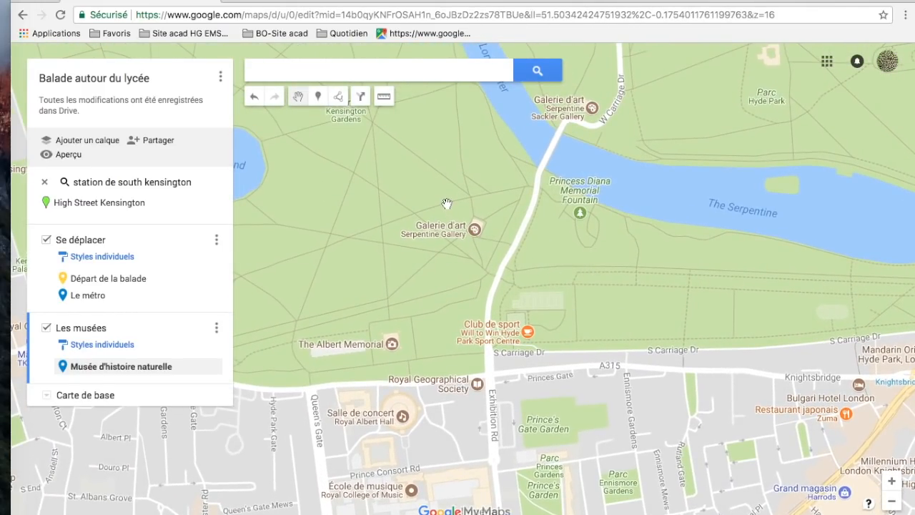
click(317, 98)
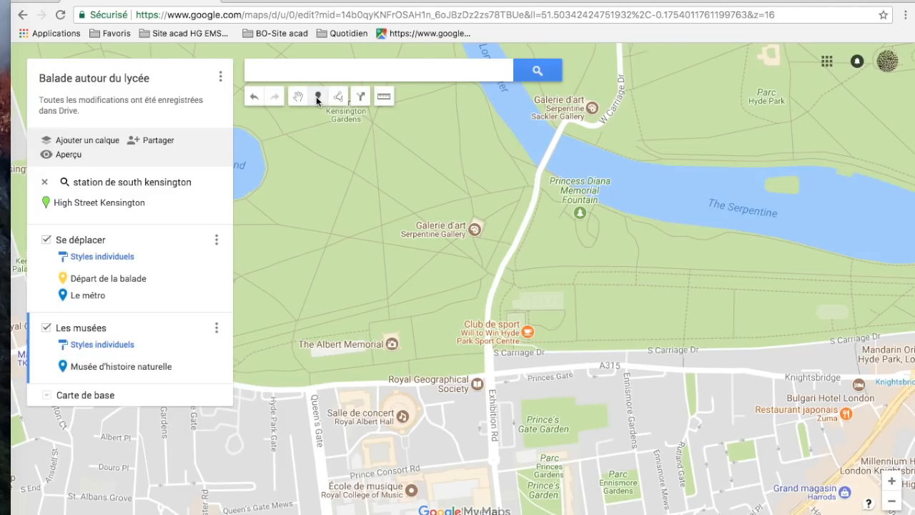
click(473, 229)
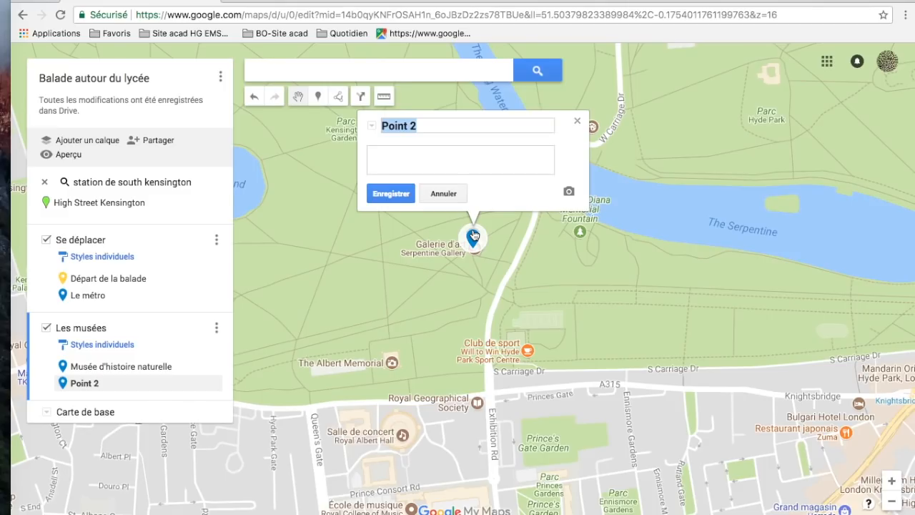
text(Serpentine)
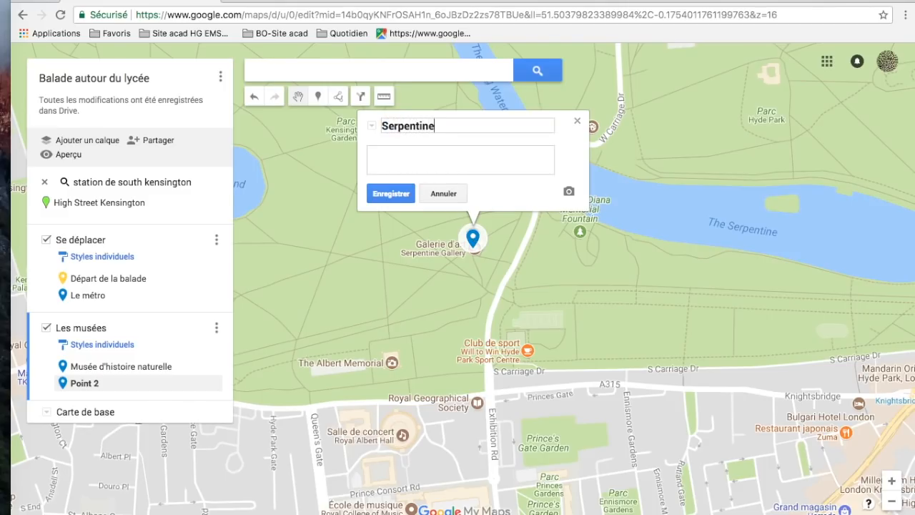
text( Gallery)
click(389, 194)
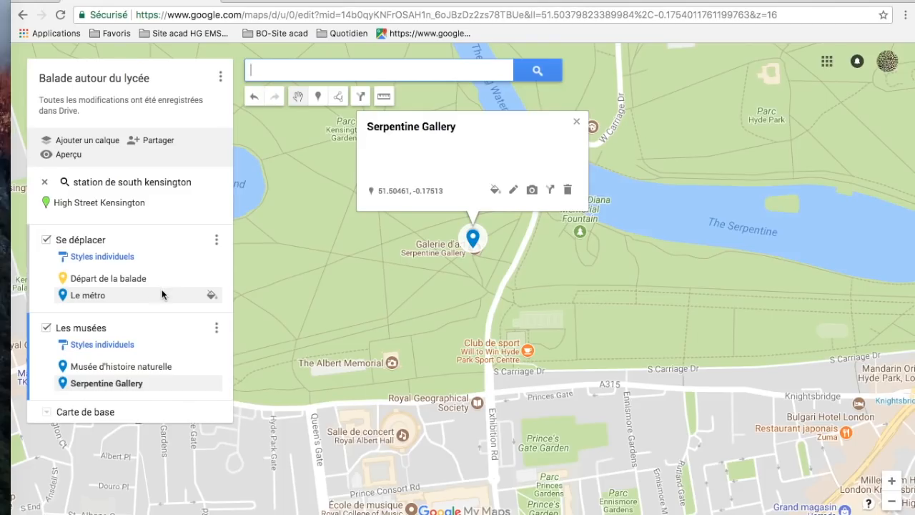
click(577, 124)
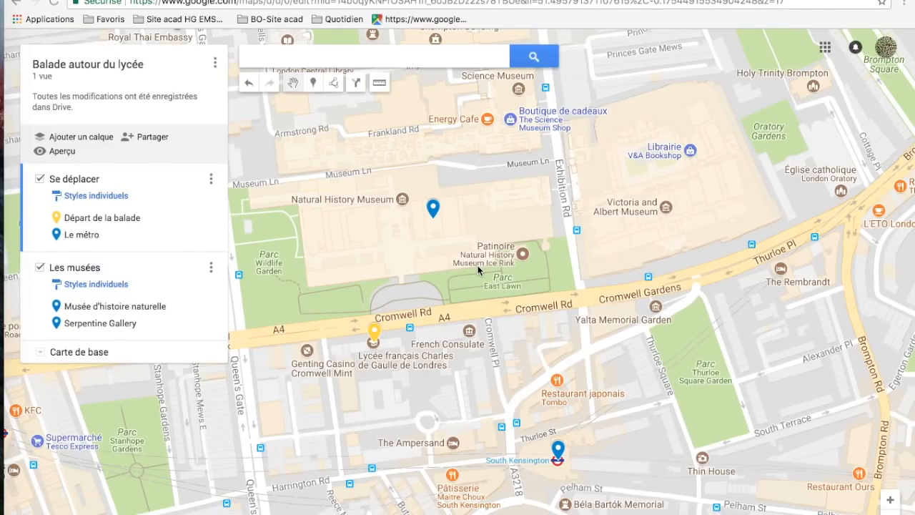
- Add a directions layer to the map and set its means of transport to walking (À pied)
click(356, 83)
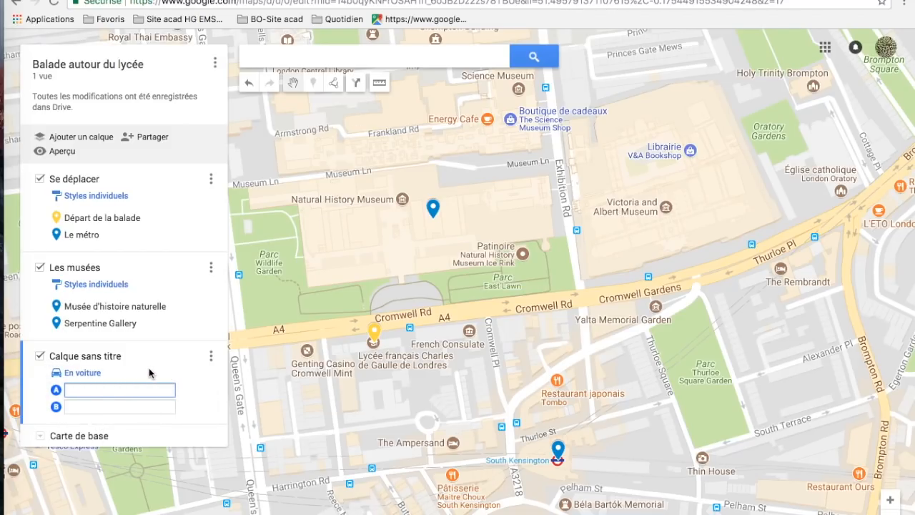
click(79, 373)
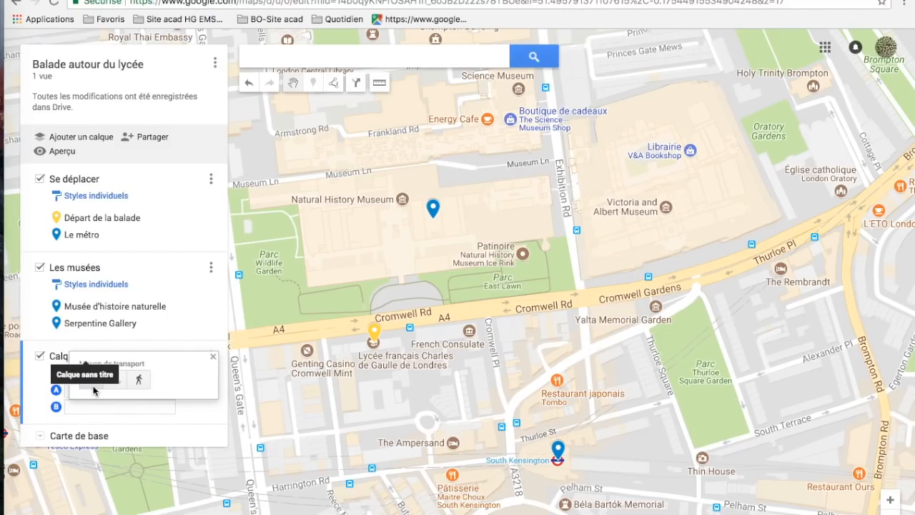
click(140, 381)
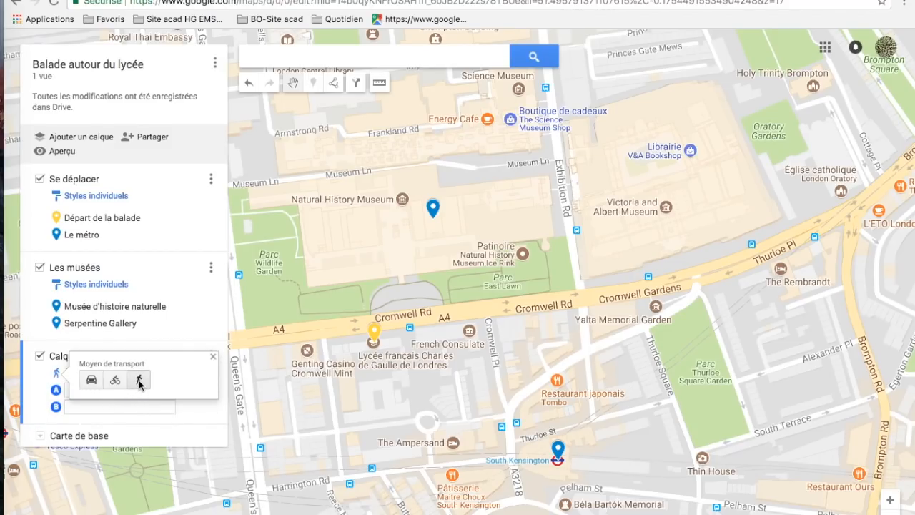
click(213, 357)
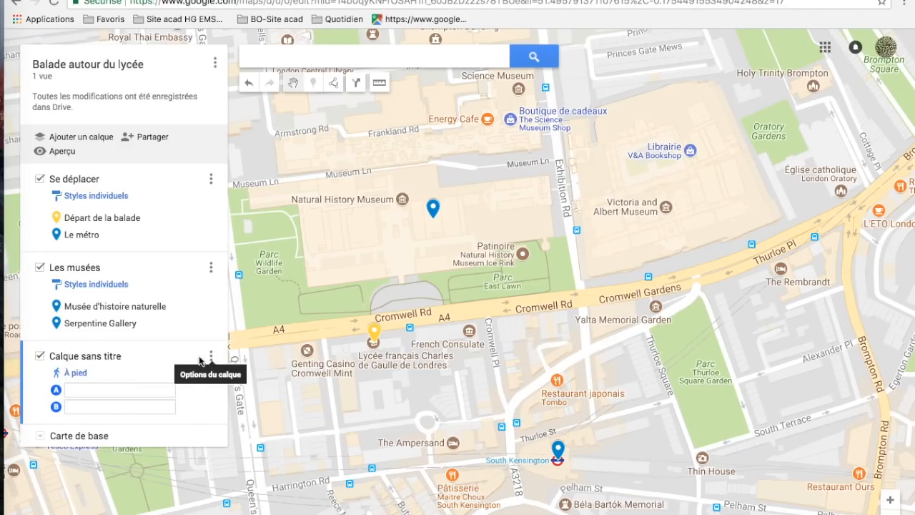
- Set the walking route to start at the "Départ de la balade" marker and go to the "Le métro" marker
click(121, 392)
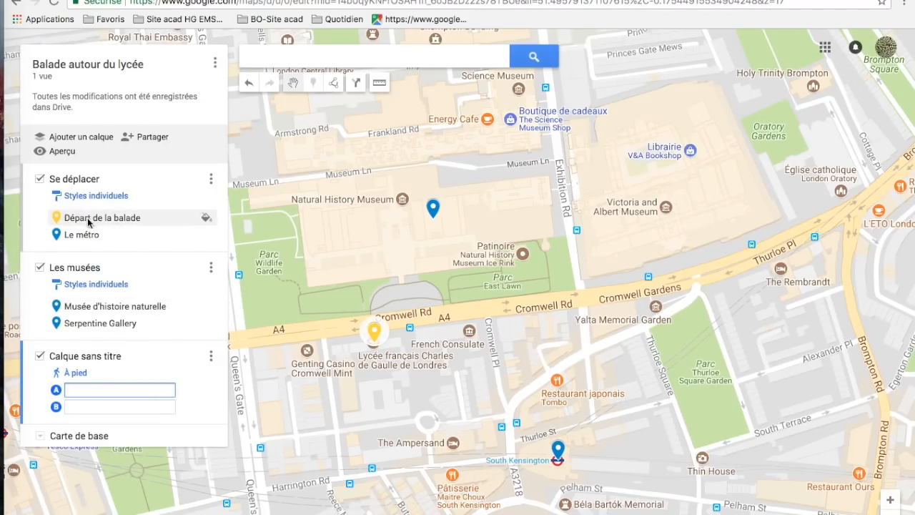
text(D)
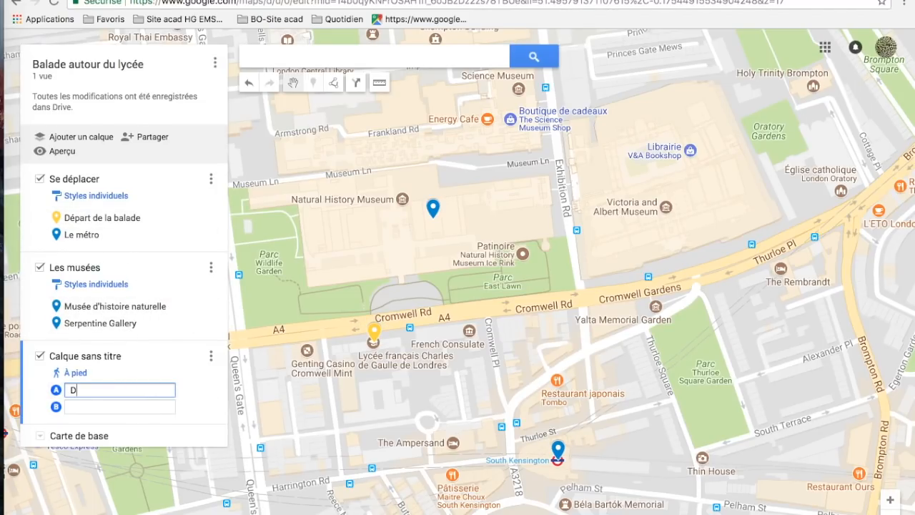
text(épart)
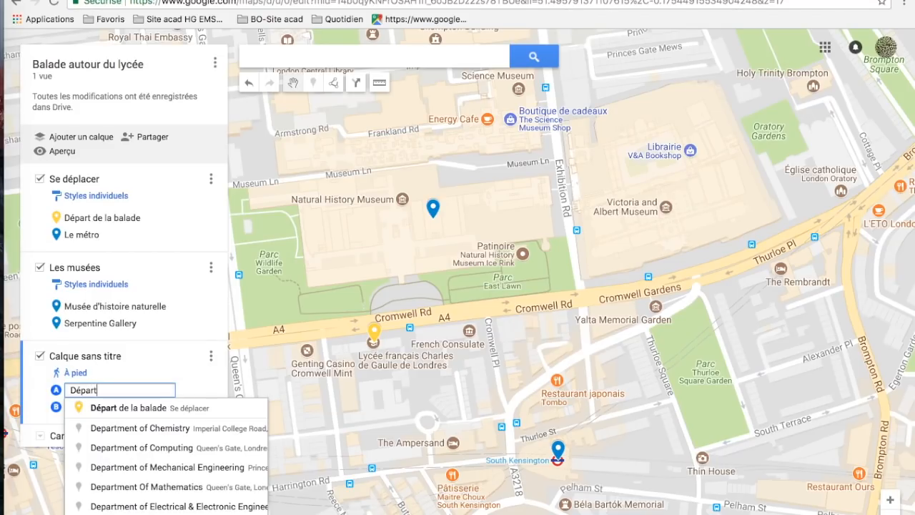
click(134, 408)
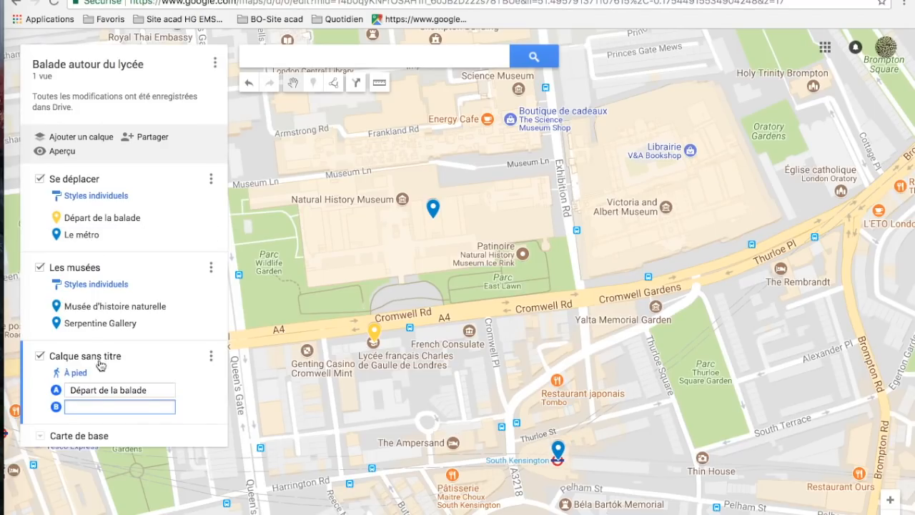
text(Le)
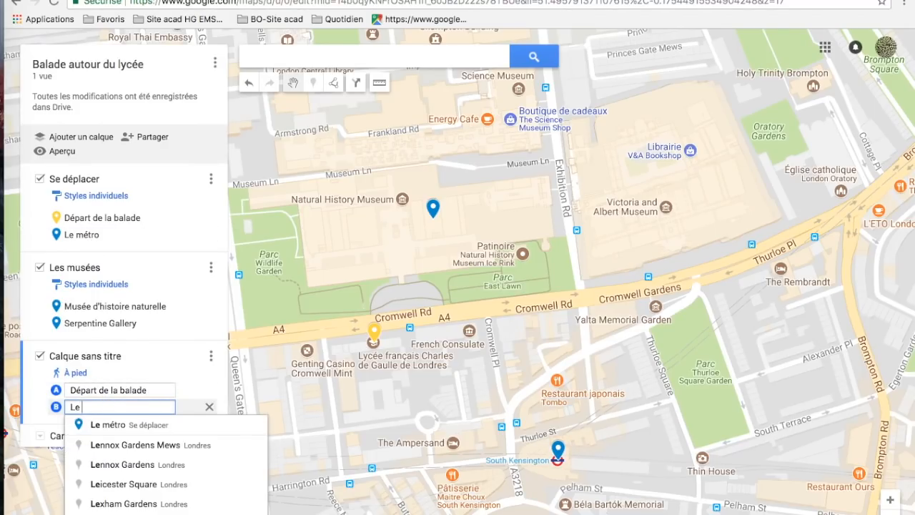
text( métro)
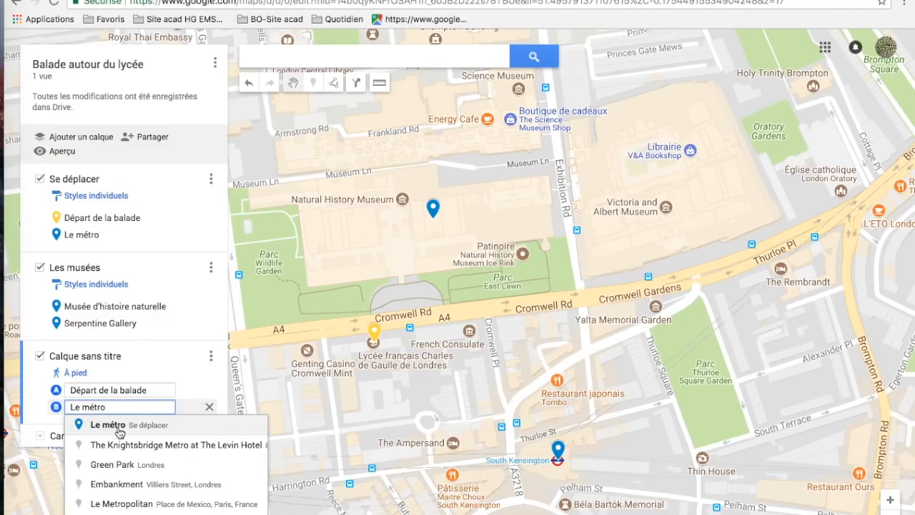
click(120, 431)
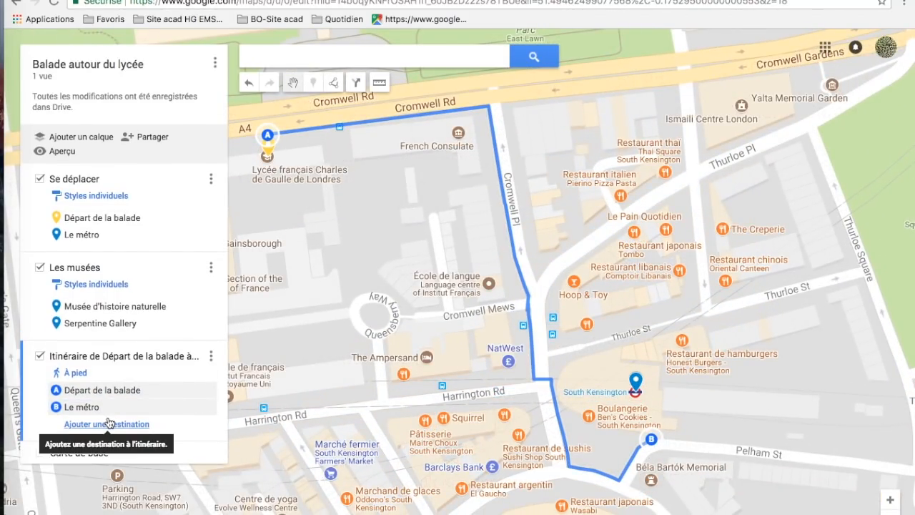
- Extend the walking route with the saved markers "Musée d'histoire naturelle" and "Serpentine Gallery" as its third and fourth destinations
click(122, 426)
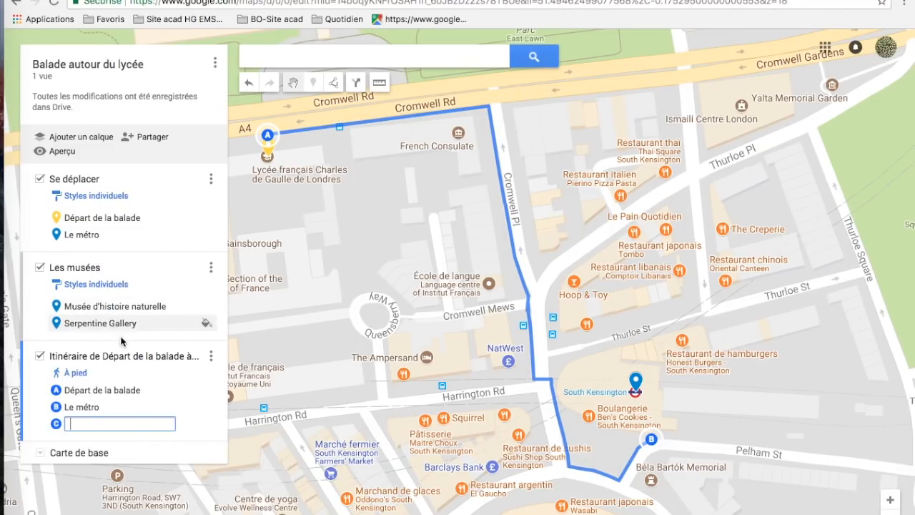
text(Mus)
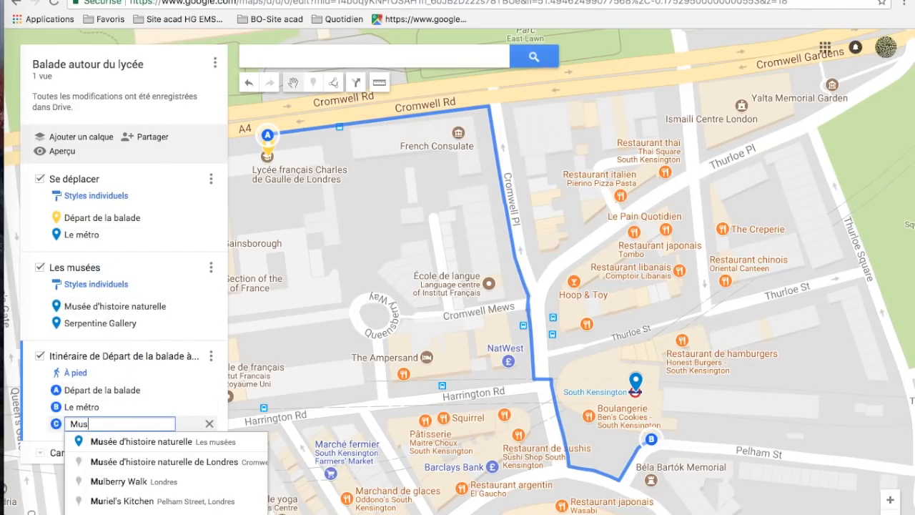
text(ée)
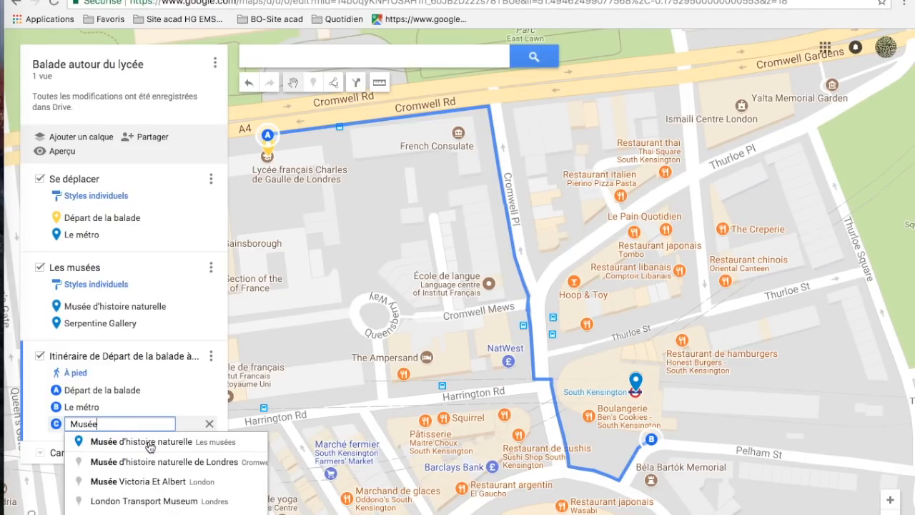
click(149, 443)
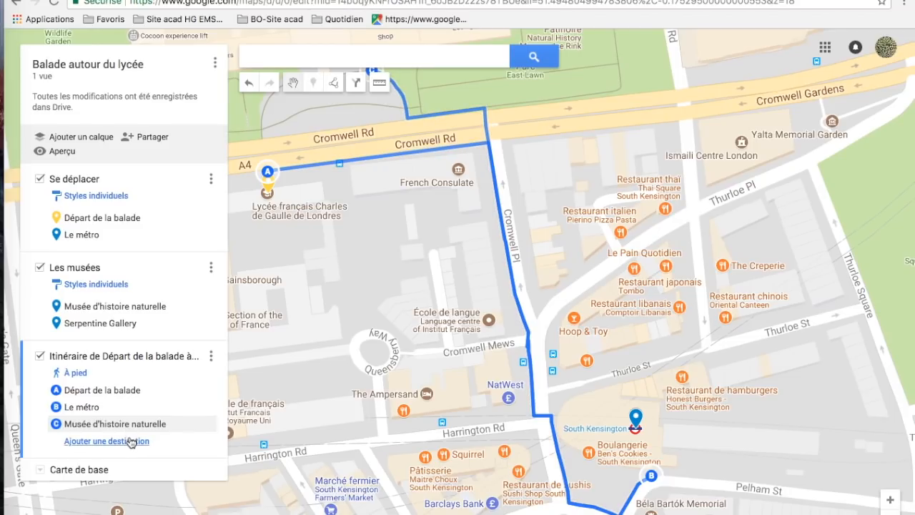
click(131, 442)
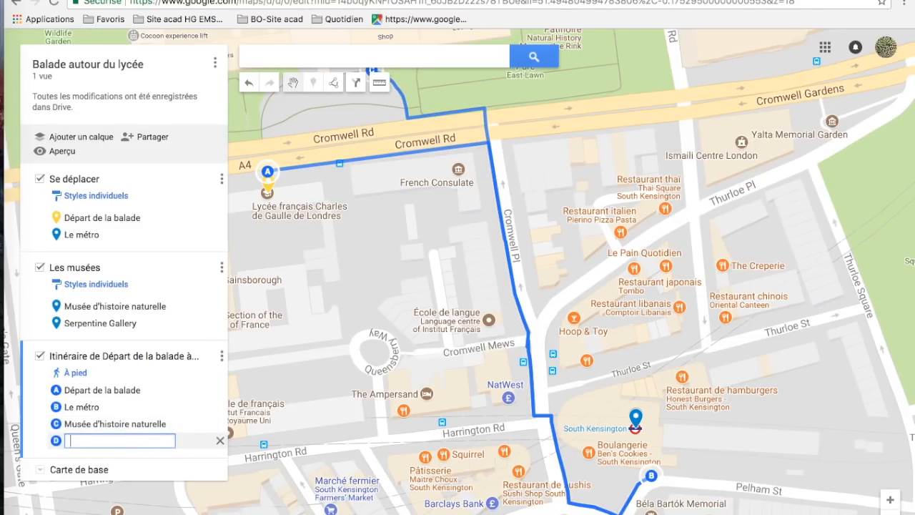
text(Serpen)
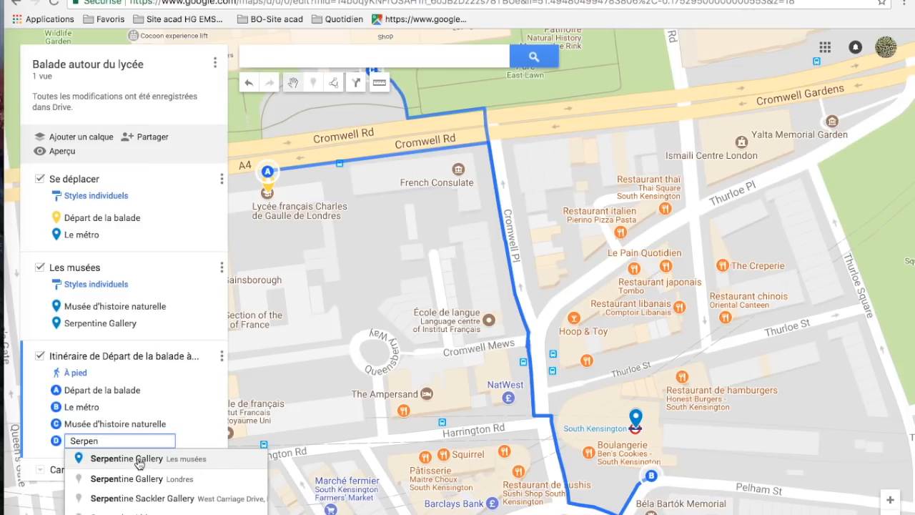
click(130, 461)
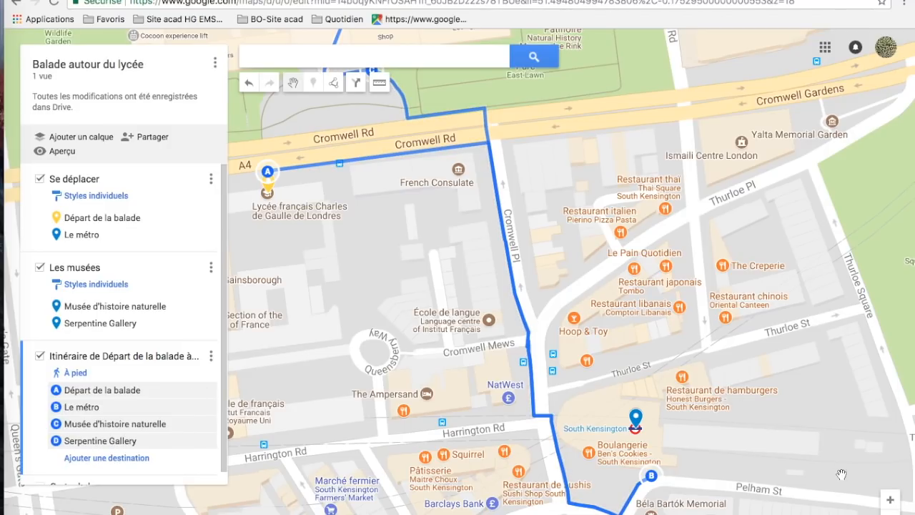
- Adjust the walking route with two via points, one just north of South Kensington station and one on Exhibition Road beside the Victoria and Albert Museum
scroll(461, 308, down, 2)
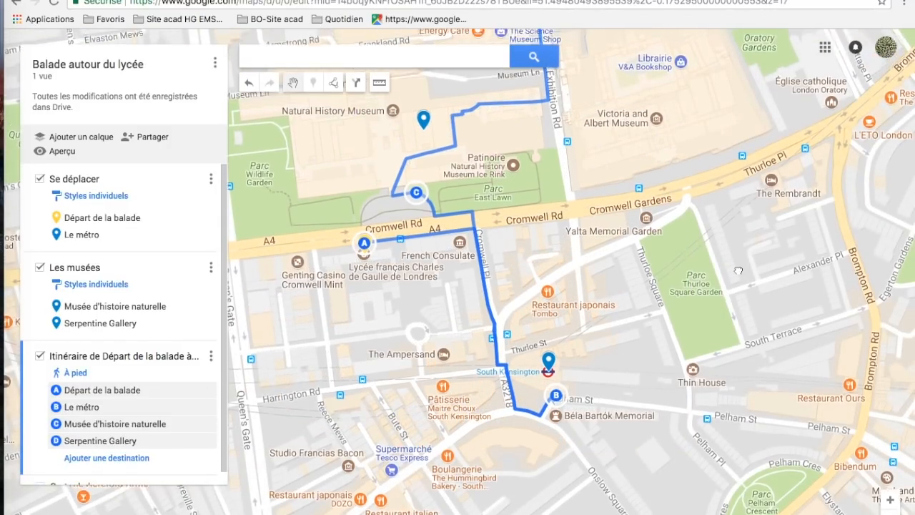
drag(738, 271, 695, 442)
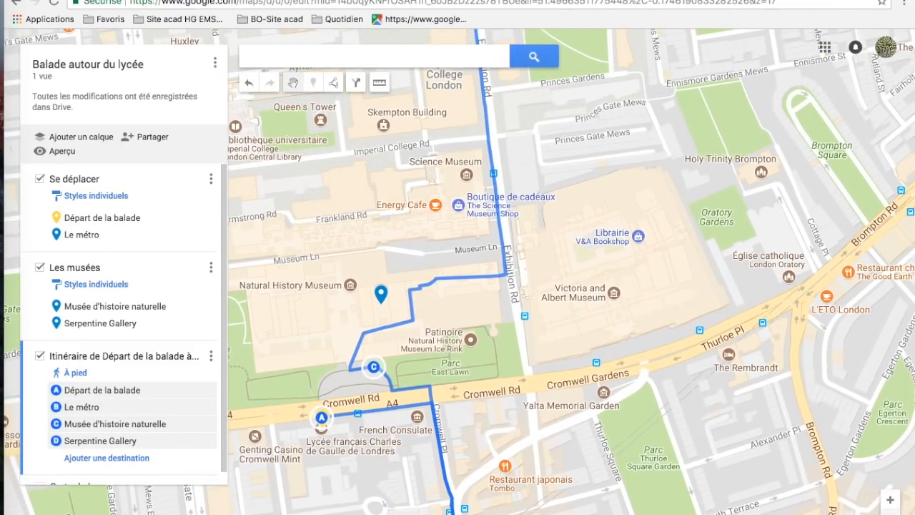
click(891, 514)
drag(680, 236, 731, 249)
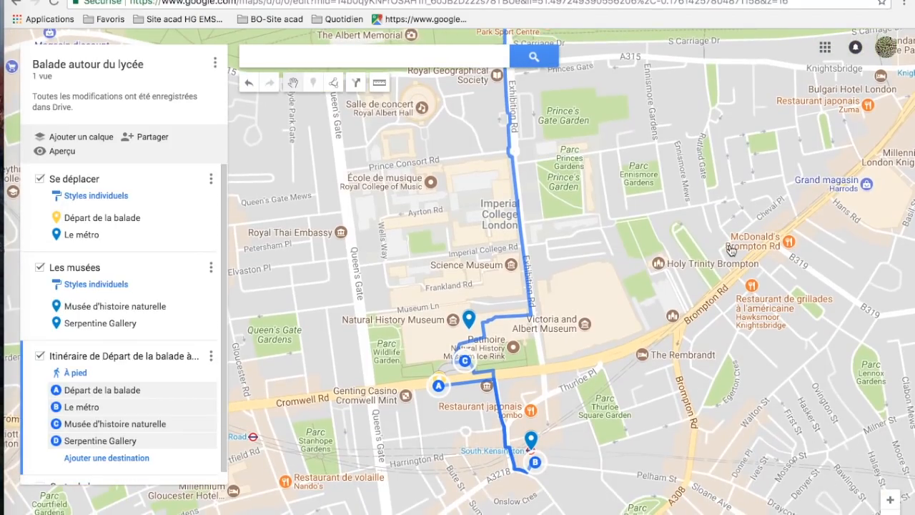
click(888, 499)
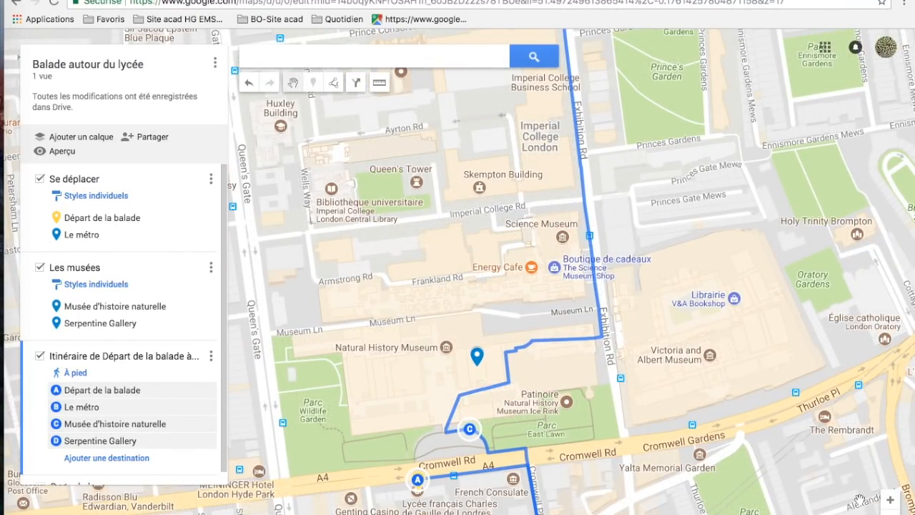
click(890, 512)
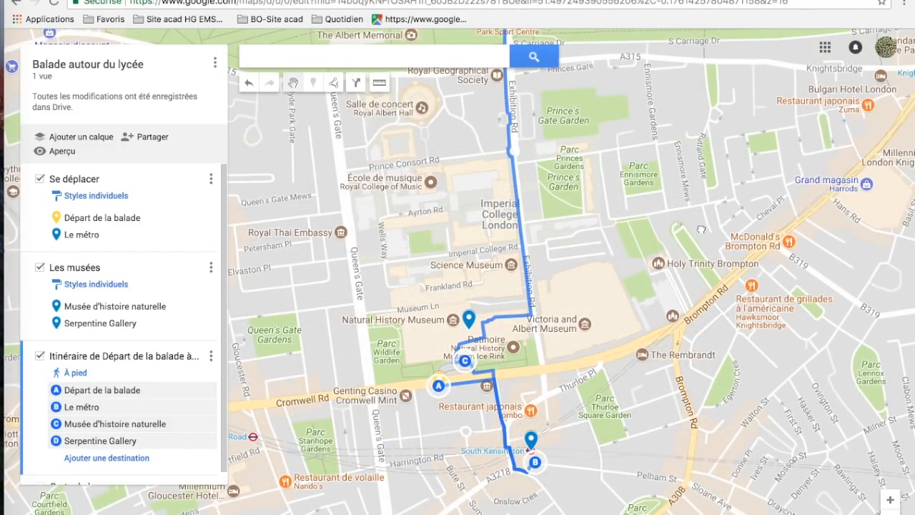
drag(649, 300, 660, 223)
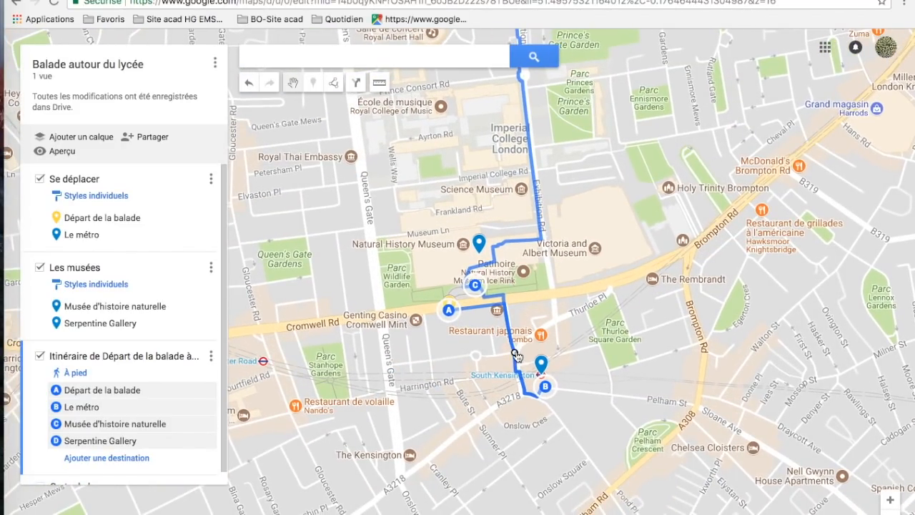
mouse_move(515, 354)
mouse_down()
mouse_move(482, 348)
mouse_move(467, 358)
mouse_move(515, 353)
mouse_up()
mouse_move(542, 241)
mouse_down()
mouse_move(455, 191)
mouse_move(395, 198)
mouse_move(545, 237)
mouse_up()
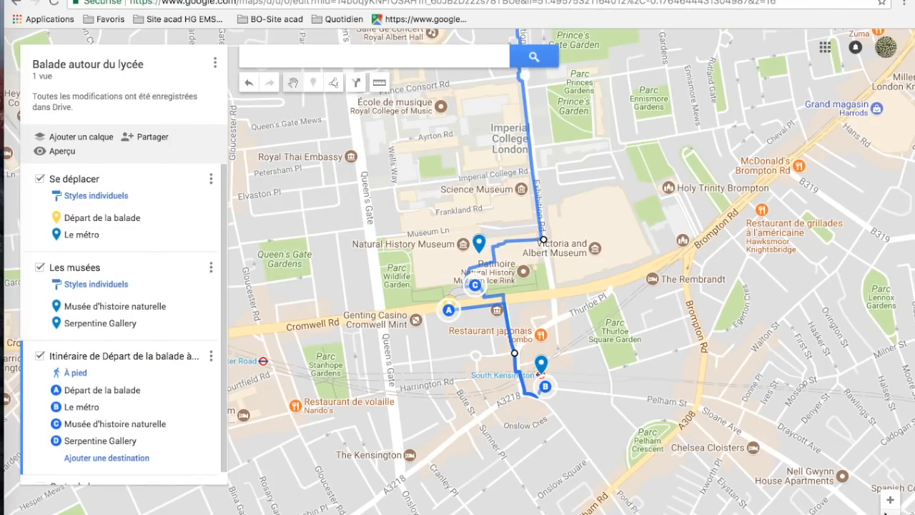
- Print the map with the whole walking route in view to PDF, in Lettre (21,6 x 27,9 cm) paper size and Portrait orientation
scroll(461, 293, down, 1)
scroll(461, 293, down, 1)
drag(643, 294, 805, 343)
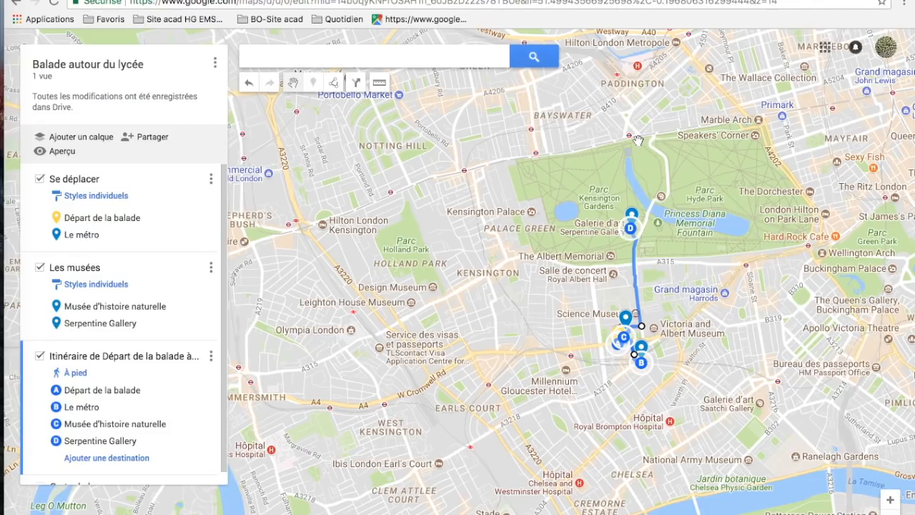
click(891, 503)
drag(716, 336, 355, 307)
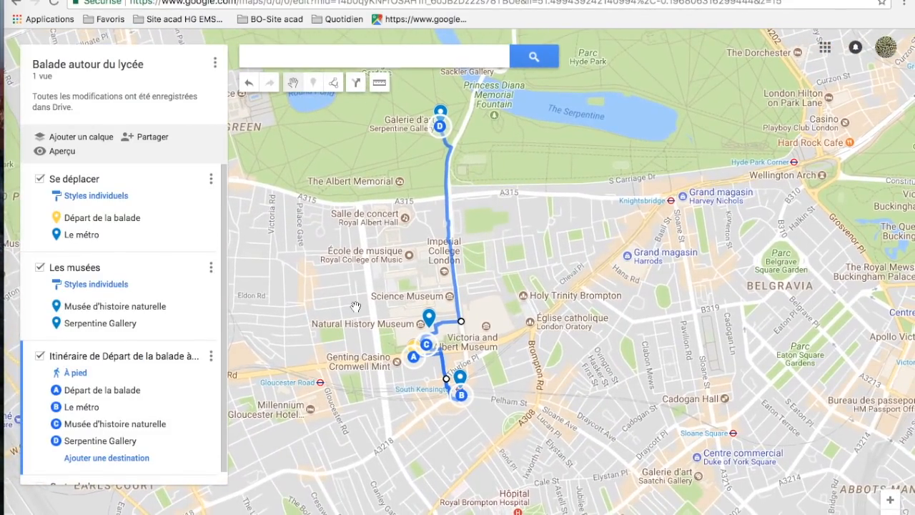
click(216, 65)
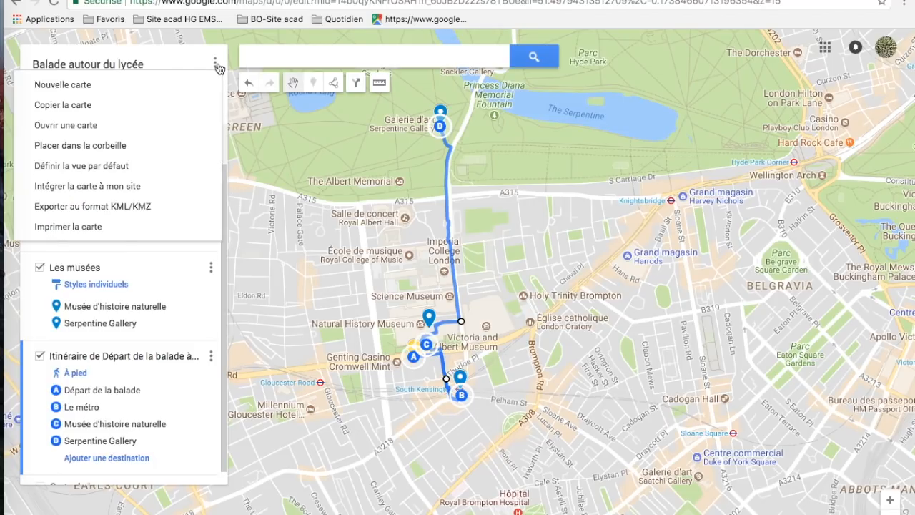
click(83, 227)
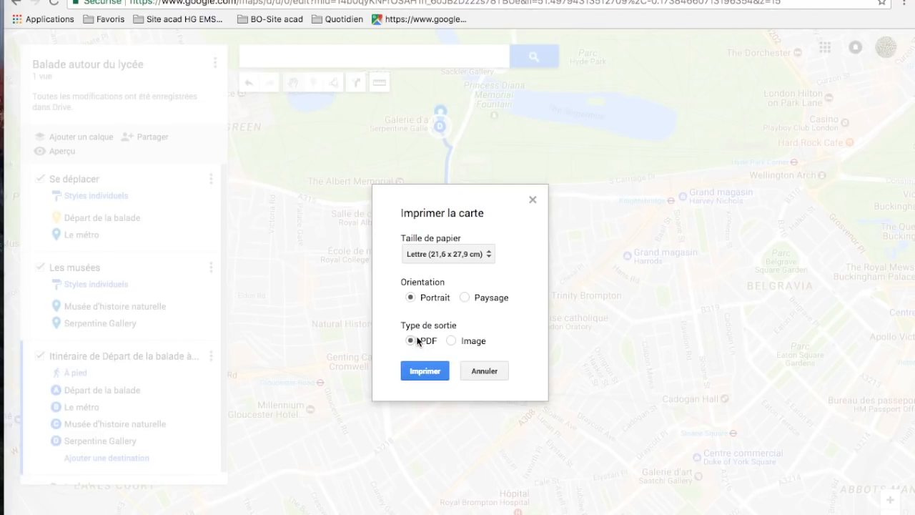
click(426, 371)
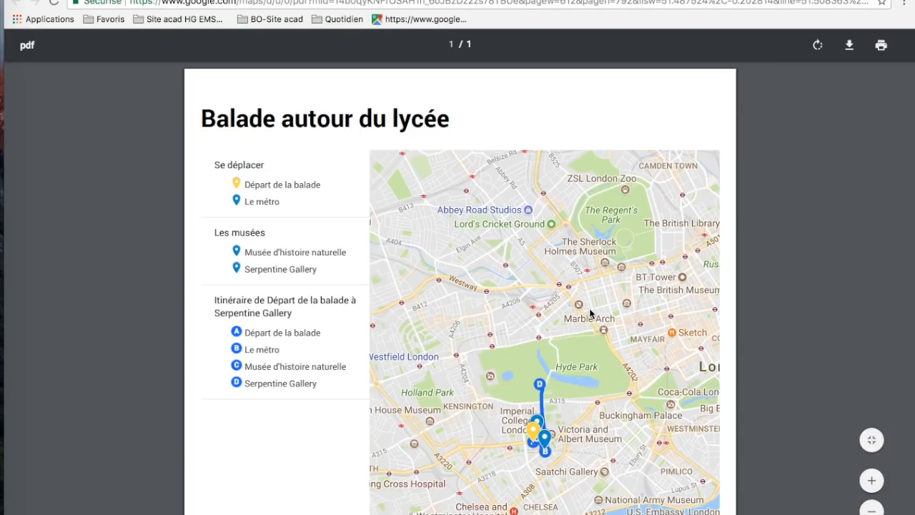
- Review the generated PDF page, including its title, layer legend and printed map
scroll(589, 316, down, 3)
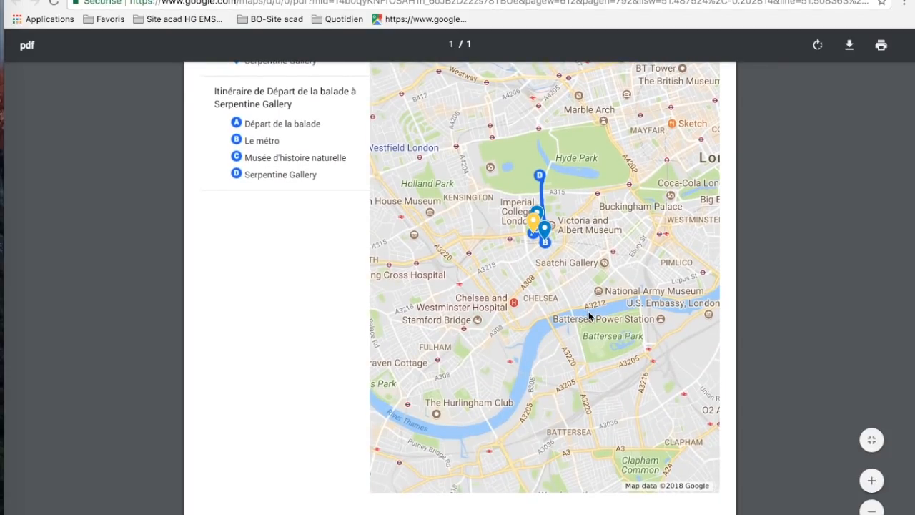
scroll(589, 314, up, 1)
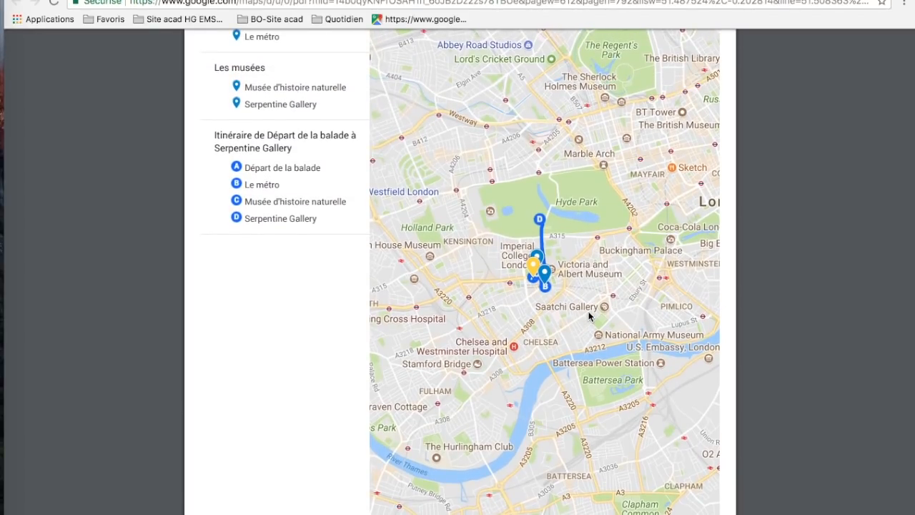
scroll(589, 315, up, 3)
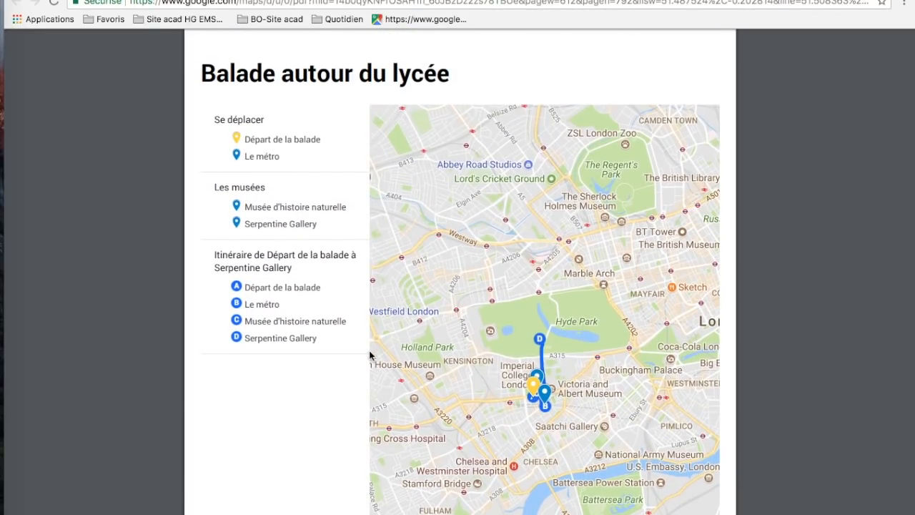
scroll(567, 345, down, 3)
scroll(571, 344, up, 4)
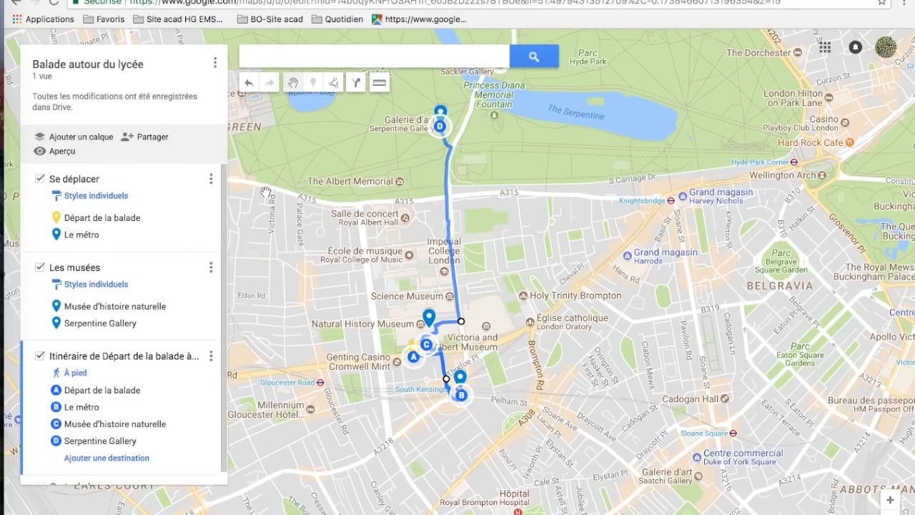
- Preview the map in read-only mode and examine the walking route around South Kensington
click(61, 152)
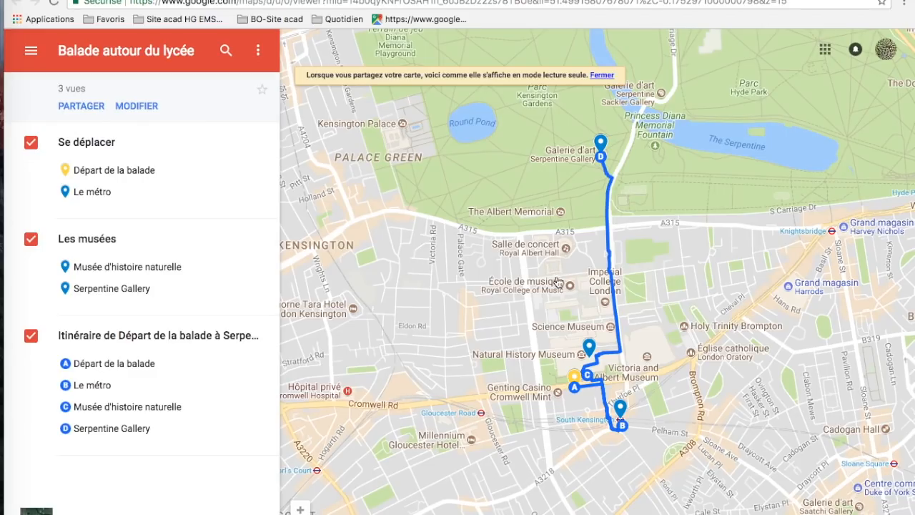
drag(721, 298, 667, 282)
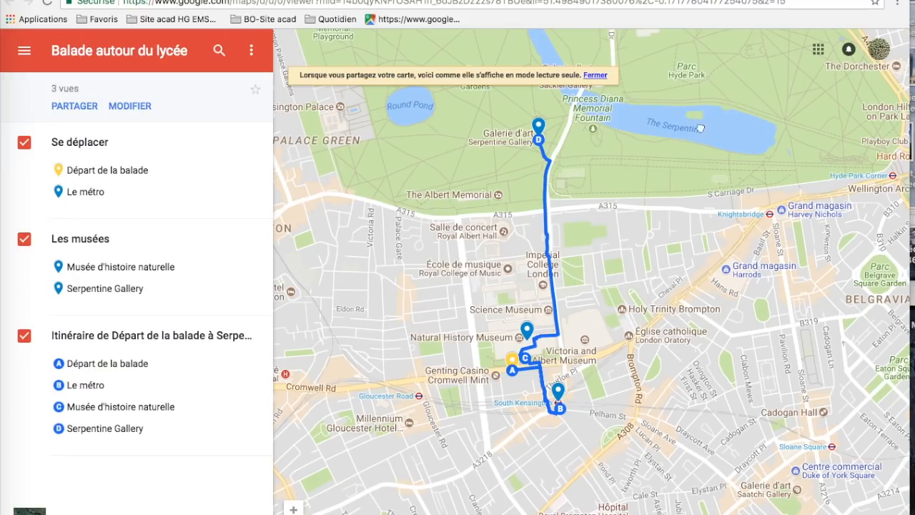
drag(696, 136, 742, 74)
click(293, 509)
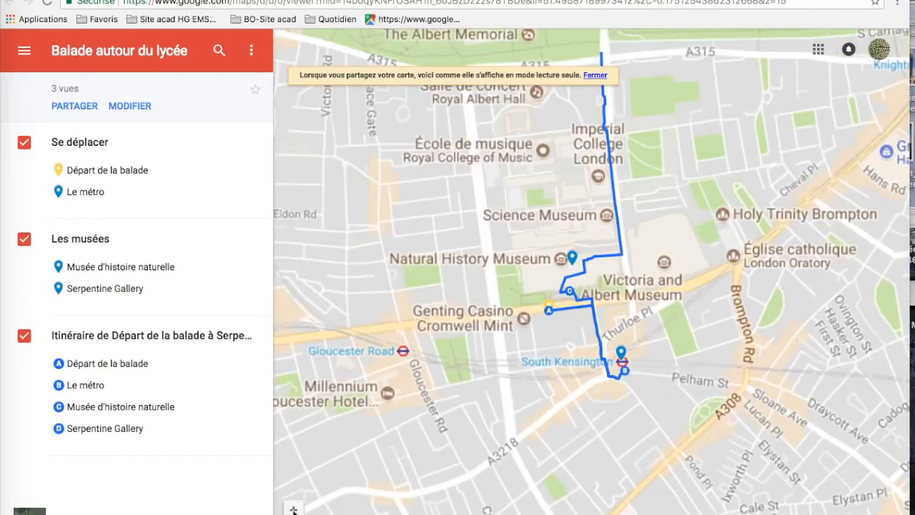
drag(422, 270, 439, 344)
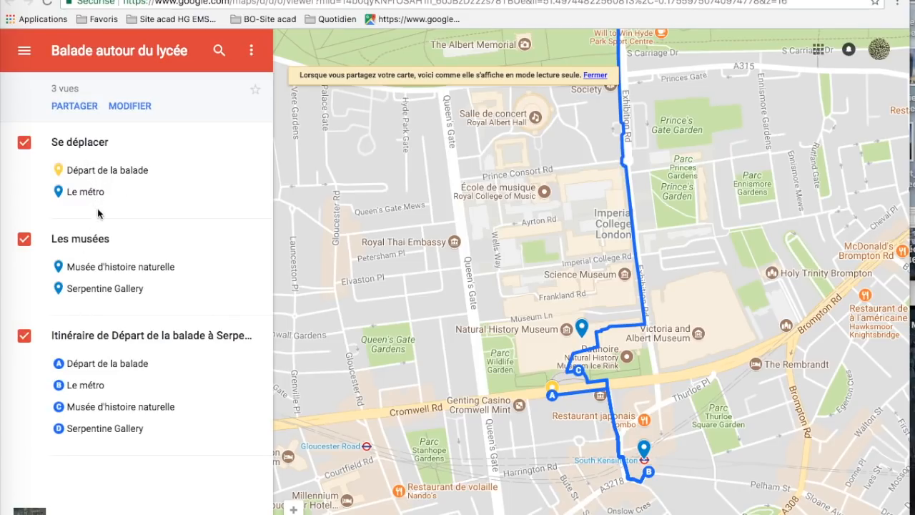
- View the details and full-size photo of the "Départ de la balade" marker, and return to the layer list
click(108, 170)
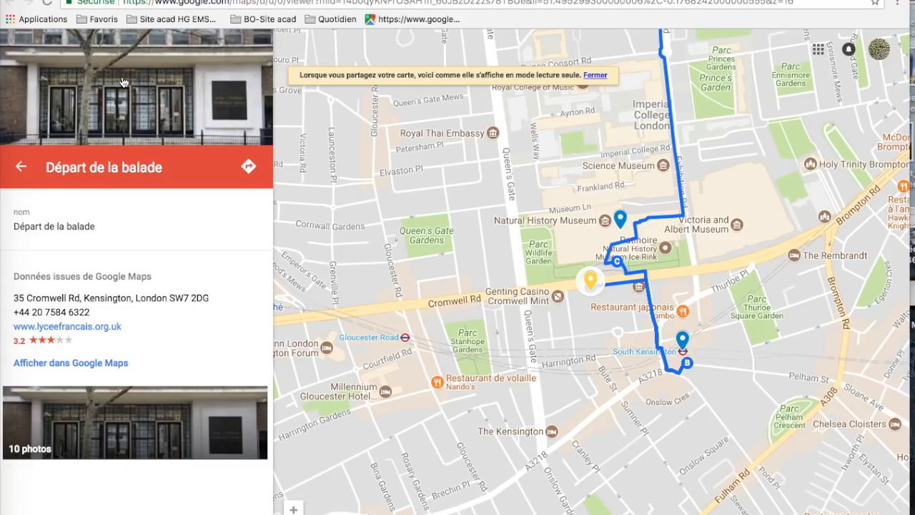
click(134, 92)
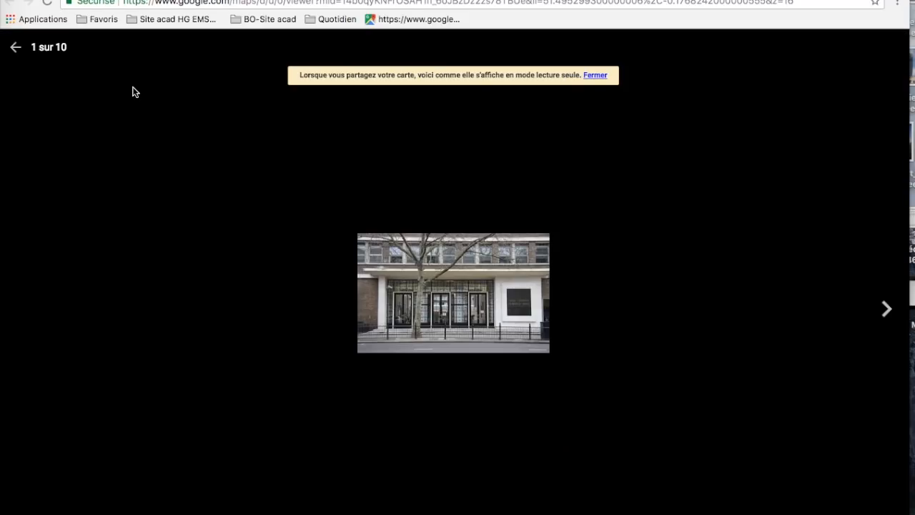
click(17, 50)
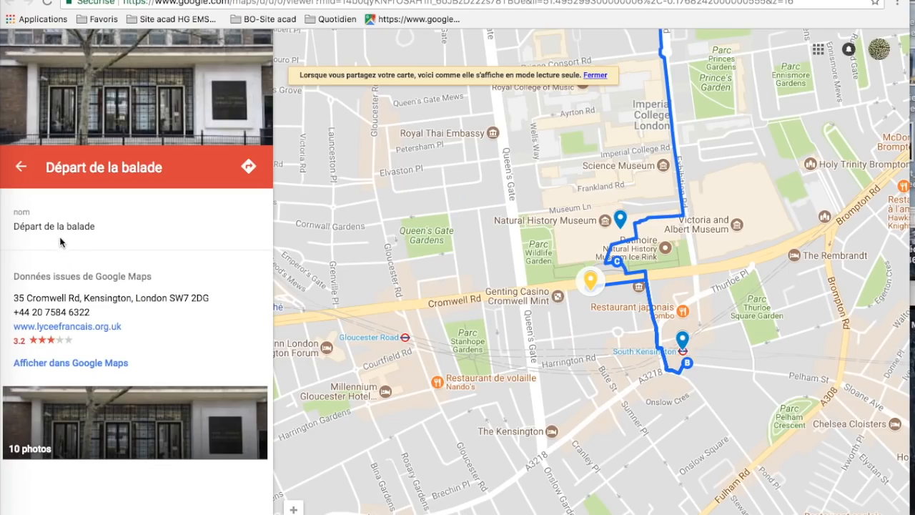
click(21, 166)
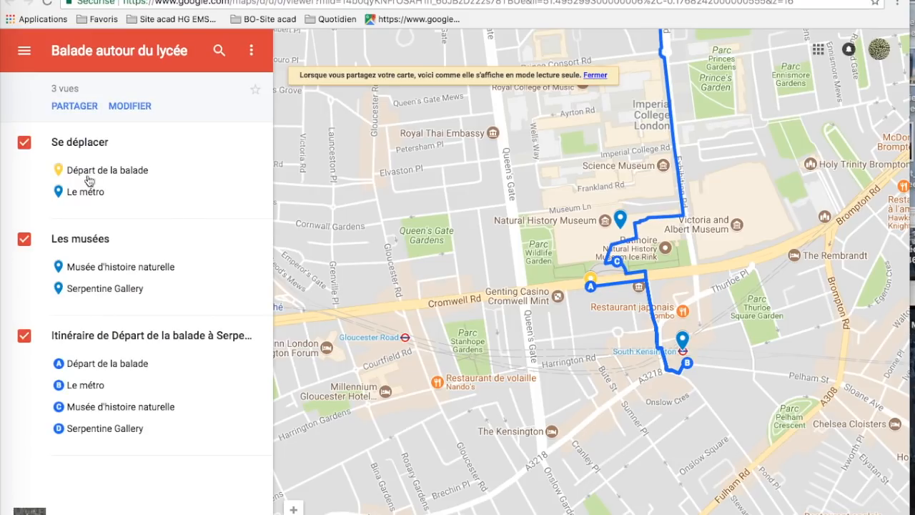
- View the details of the "Musée d'histoire naturelle" and "Serpentine Gallery" markers in the Les musées layer
click(95, 271)
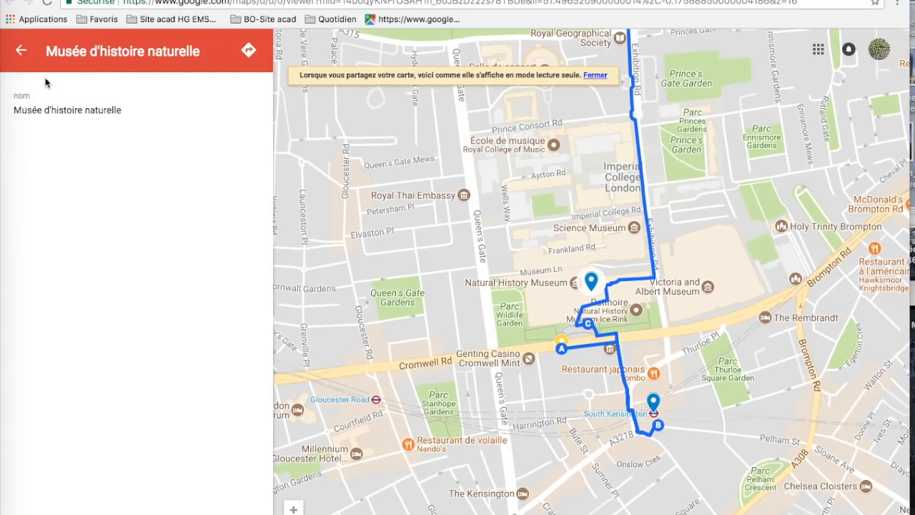
click(22, 51)
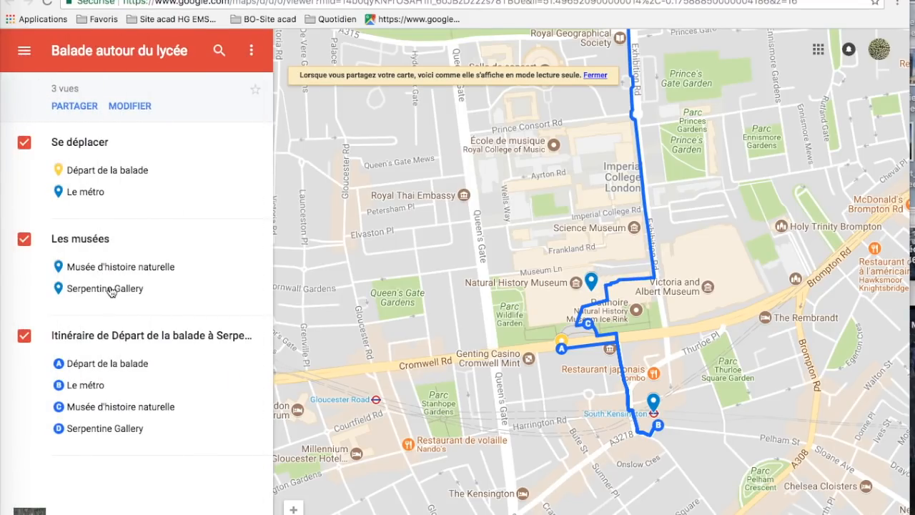
click(110, 289)
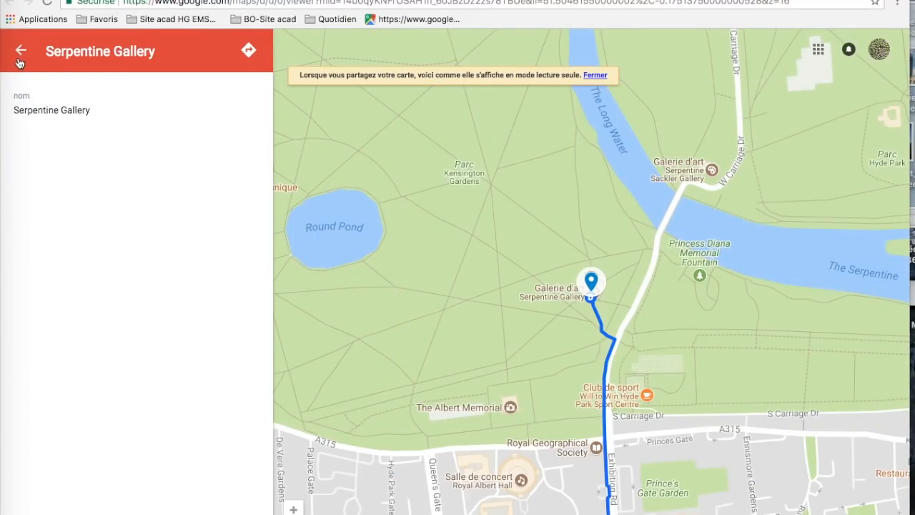
click(20, 54)
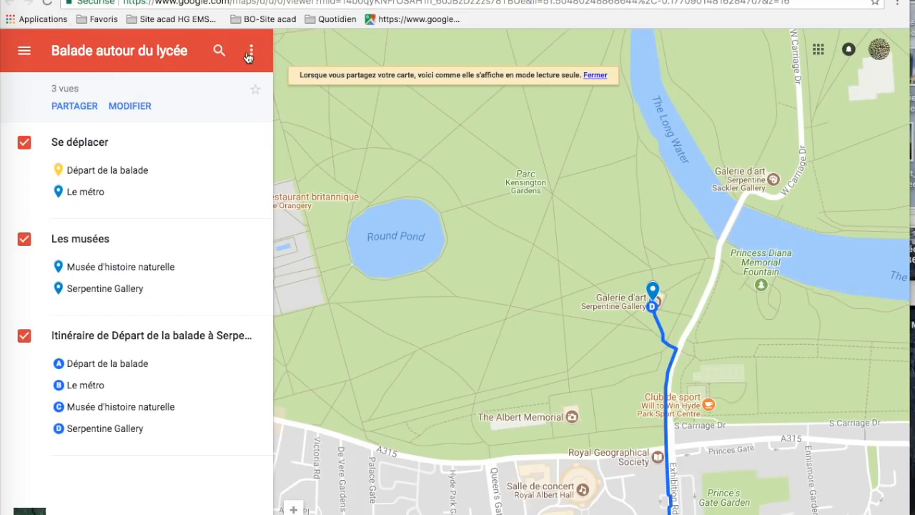
- Return to the editable map and review its sharing settings, including the share link and access list
key(ctrl+shift+Tab)
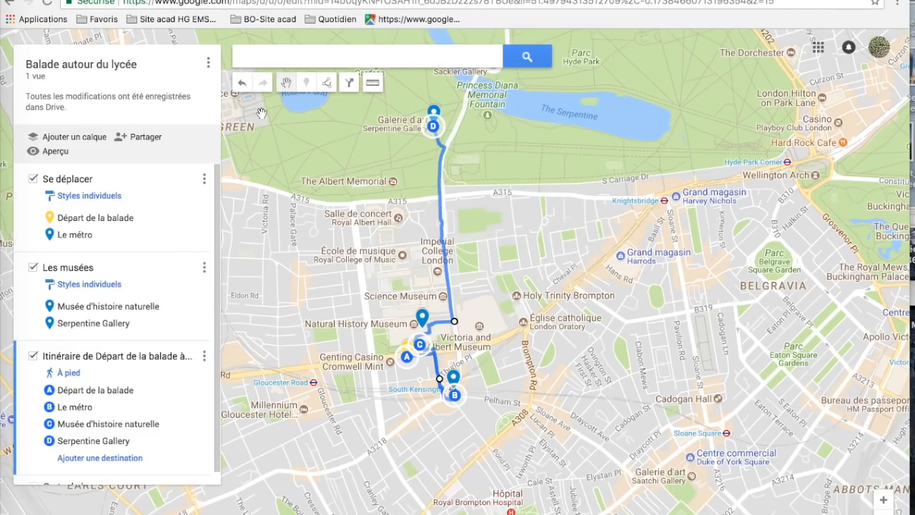
click(147, 138)
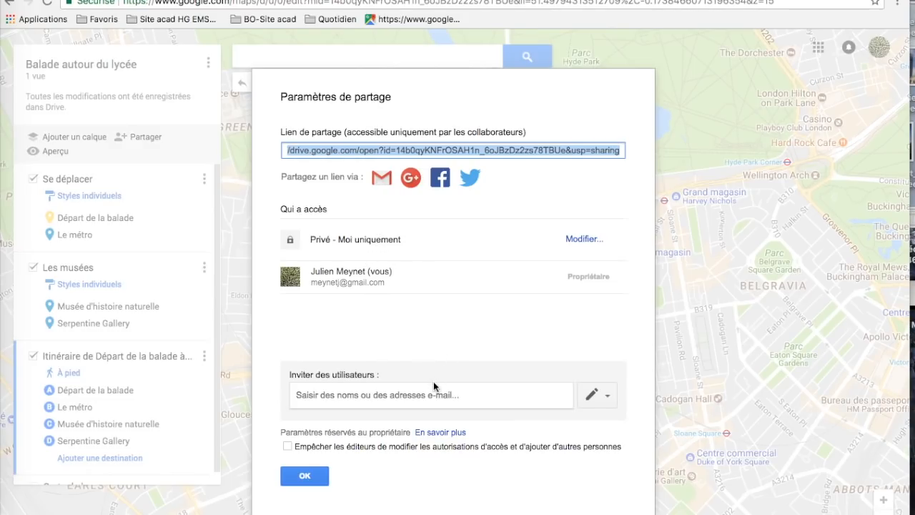
click(305, 477)
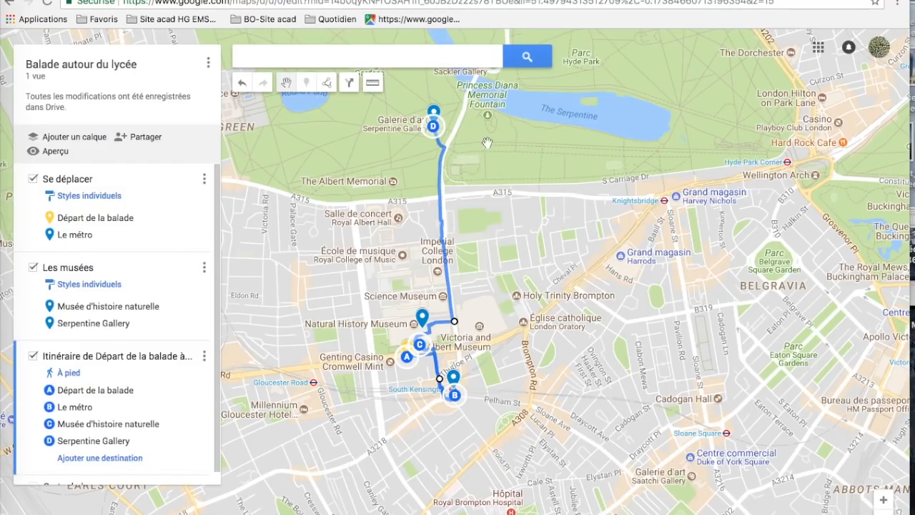